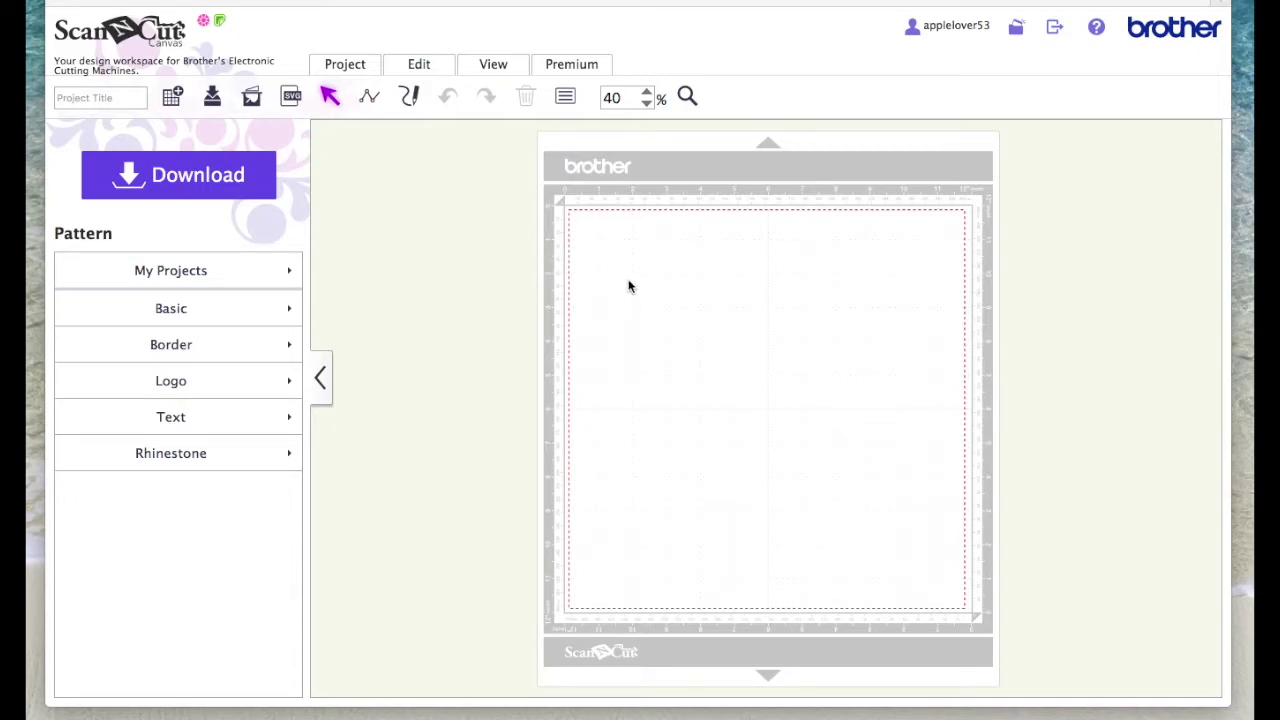
- Add a 3.94″ circle from Basic shapes and place a duplicate overlapping its right side
{"action": "left_click", "coordinate": [175, 309]}
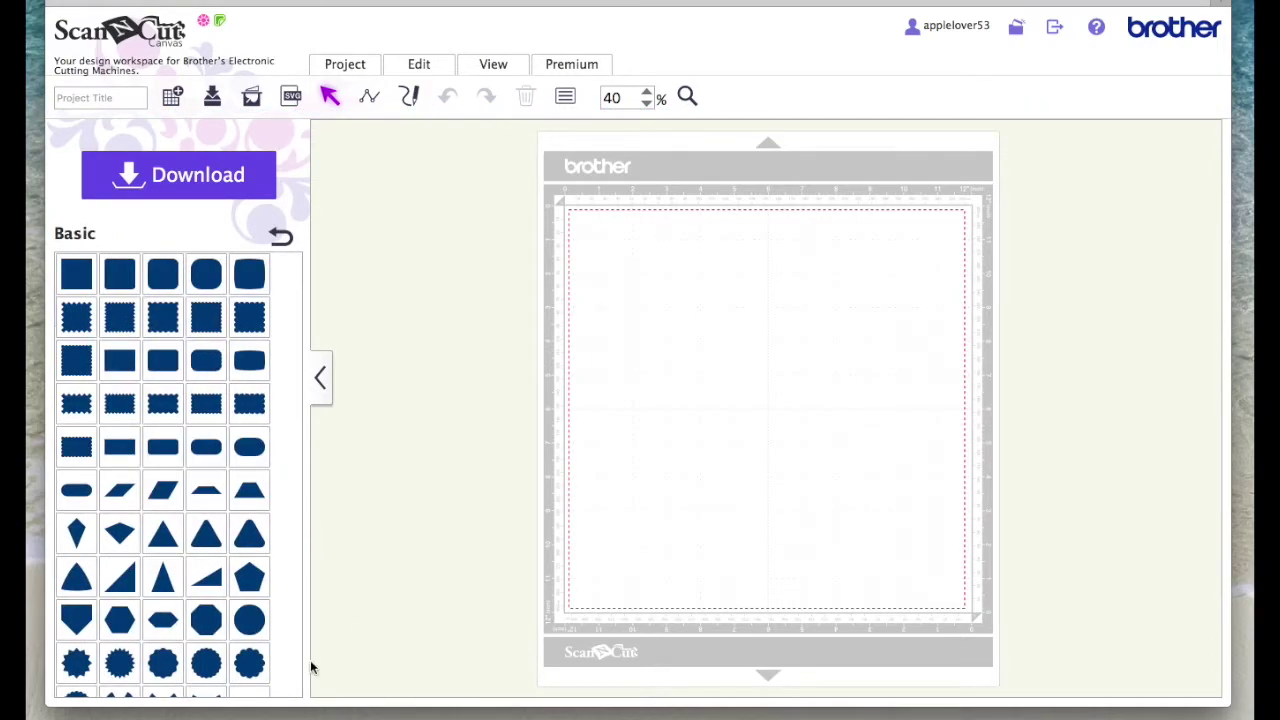
{"action": "left_click", "coordinate": [249, 620]}
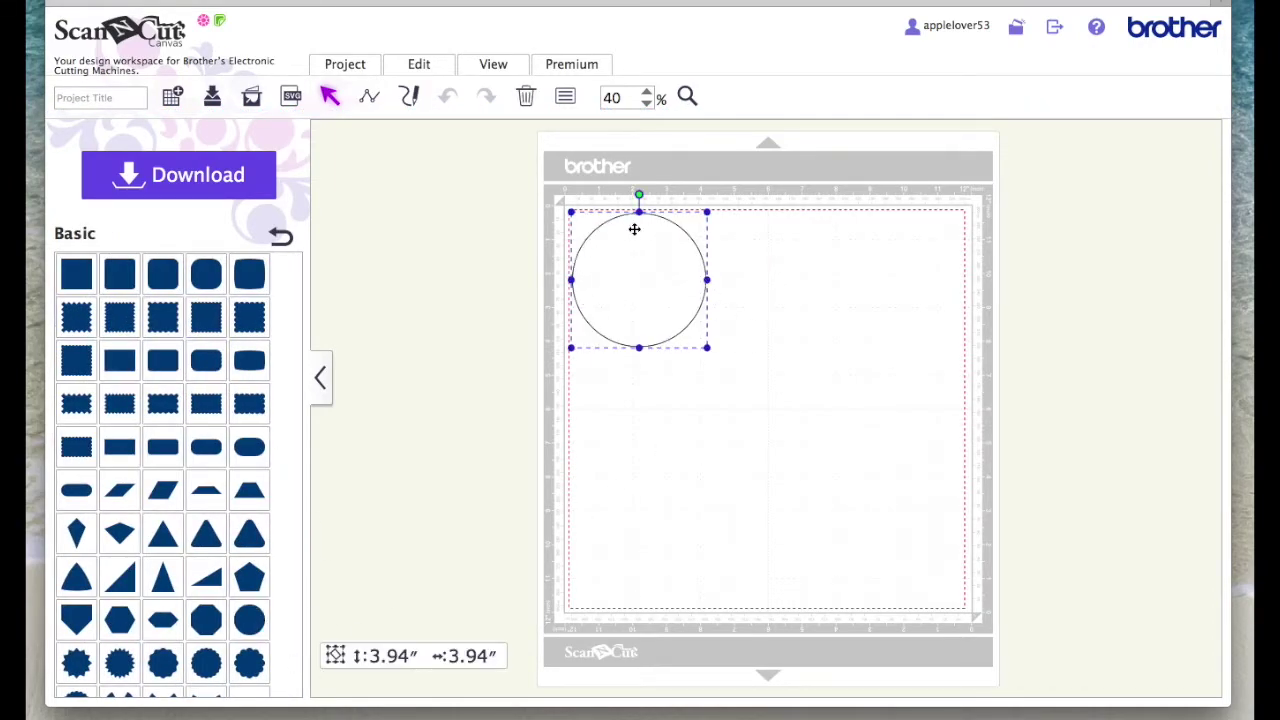
{"action": "right_click", "coordinate": [665, 274]}
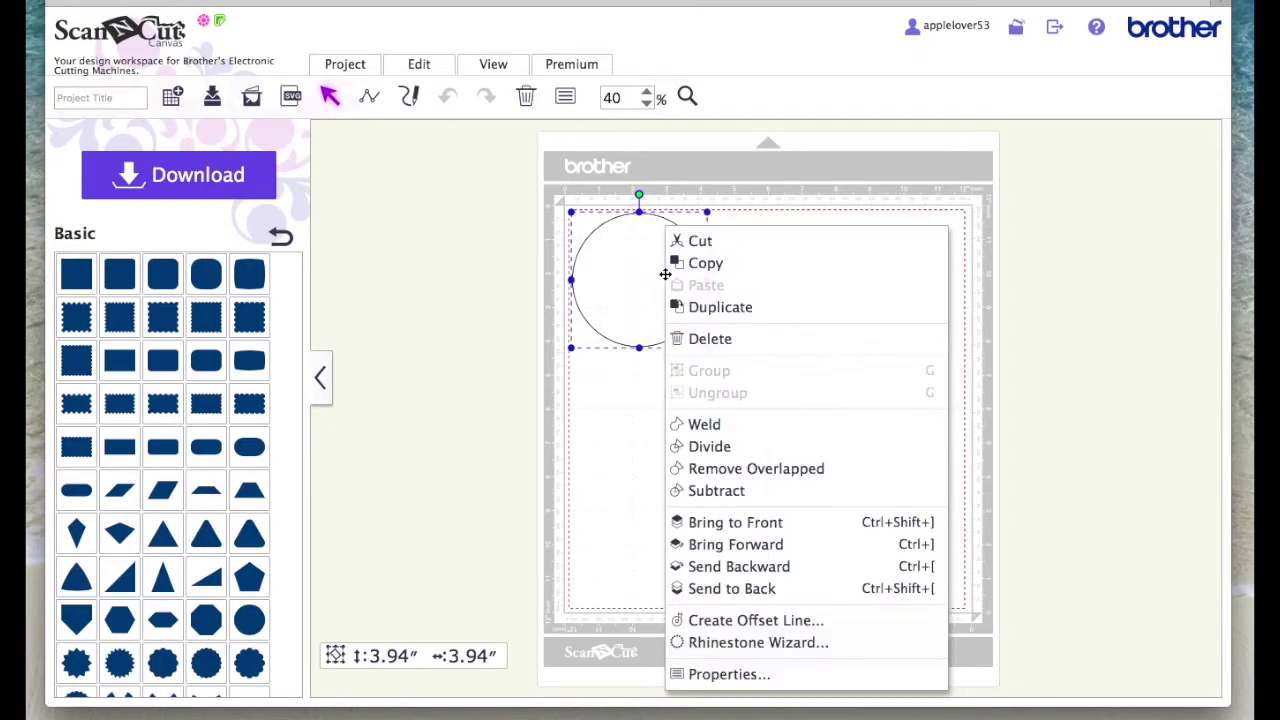
{"action": "left_click", "coordinate": [771, 306]}
{"action": "left_click_drag", "start_coordinate": [686, 314], "coordinate": [771, 294]}
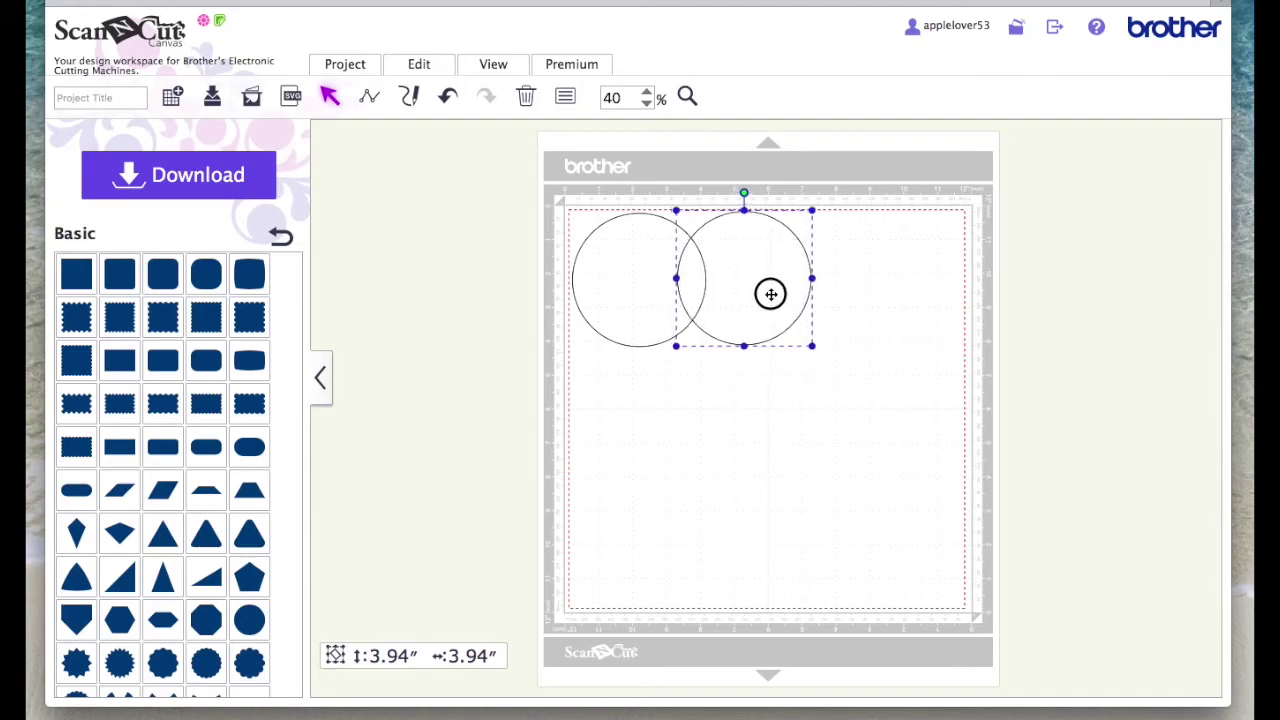
- Bottom-align the two overlapping circles and add a rectangle to the mat
{"action": "left_click_drag", "start_coordinate": [874, 410], "coordinate": [485, 240]}
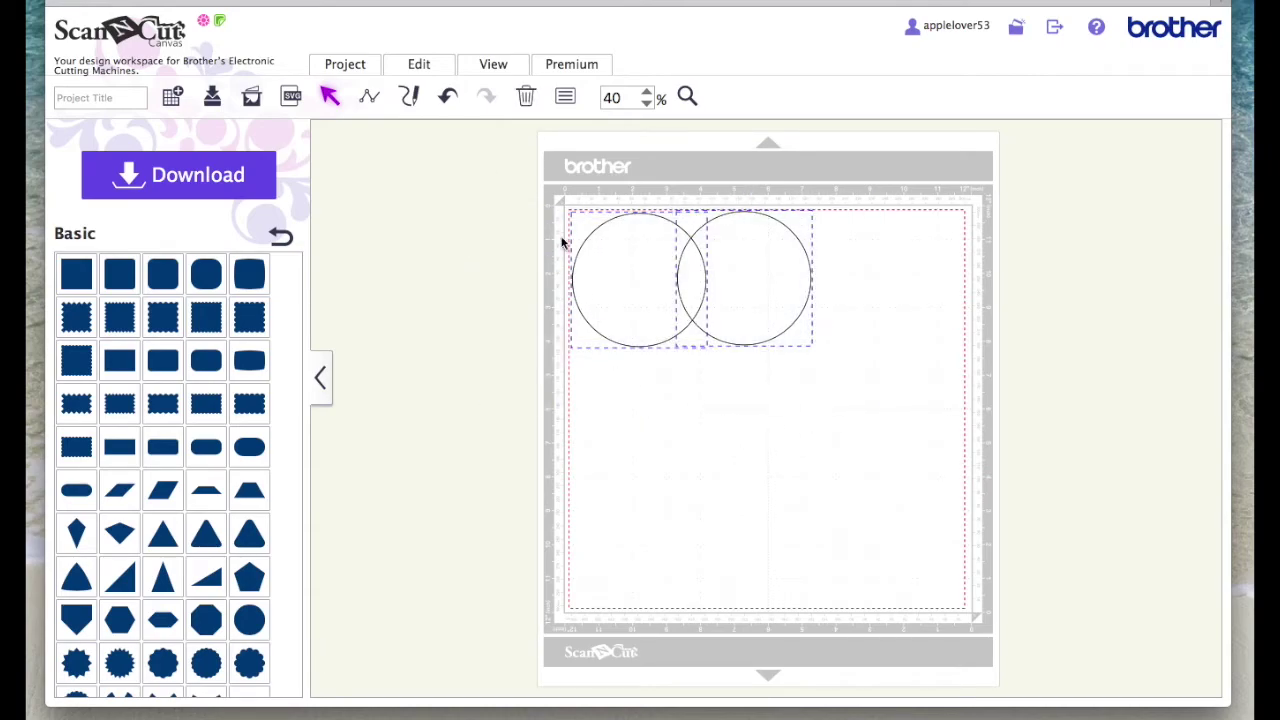
{"action": "left_click", "coordinate": [419, 64]}
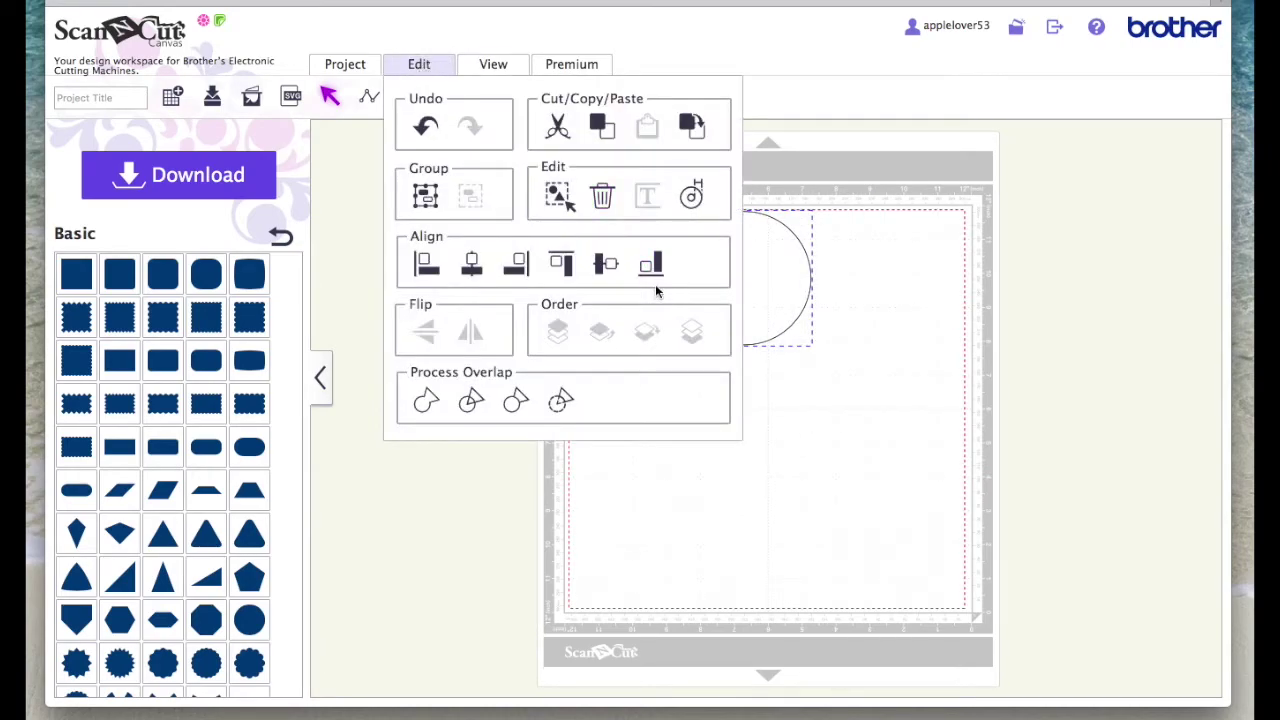
{"action": "left_click", "coordinate": [652, 268]}
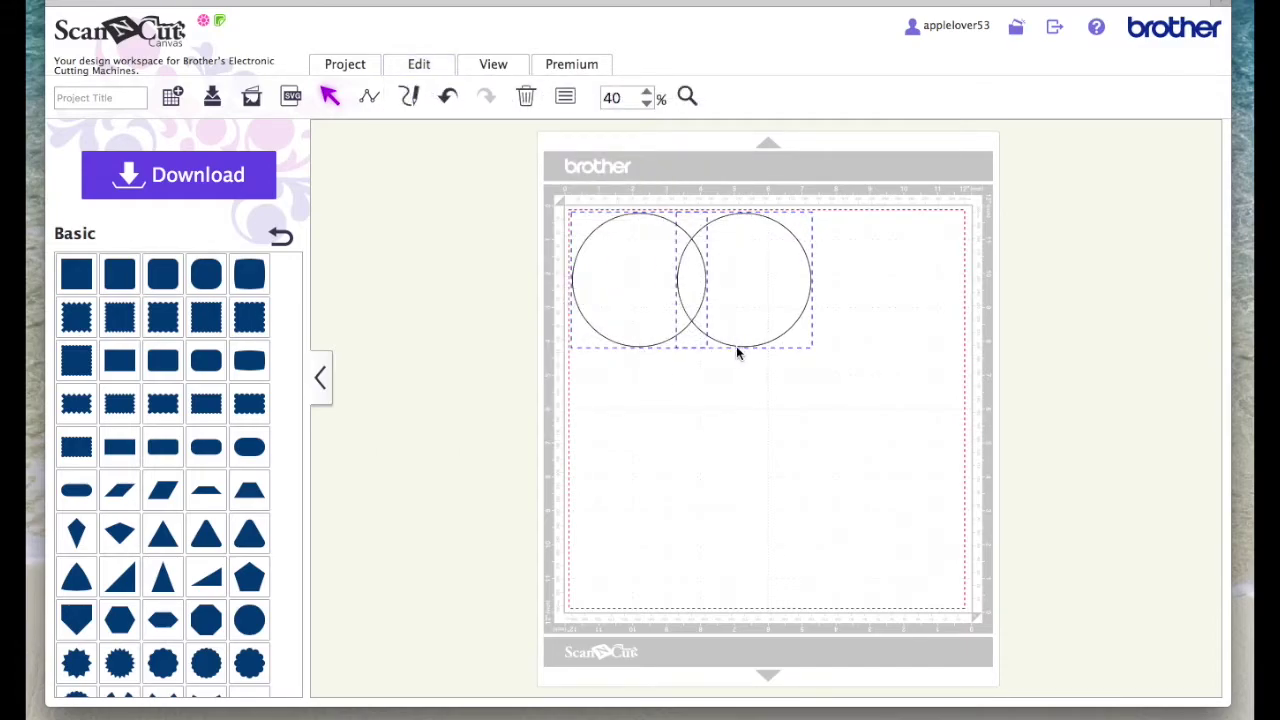
{"action": "left_click", "coordinate": [127, 451]}
- Place the rectangle beneath the circles and widen it to 5.29″
{"action": "left_click_drag", "start_coordinate": [620, 240], "coordinate": [651, 358]}
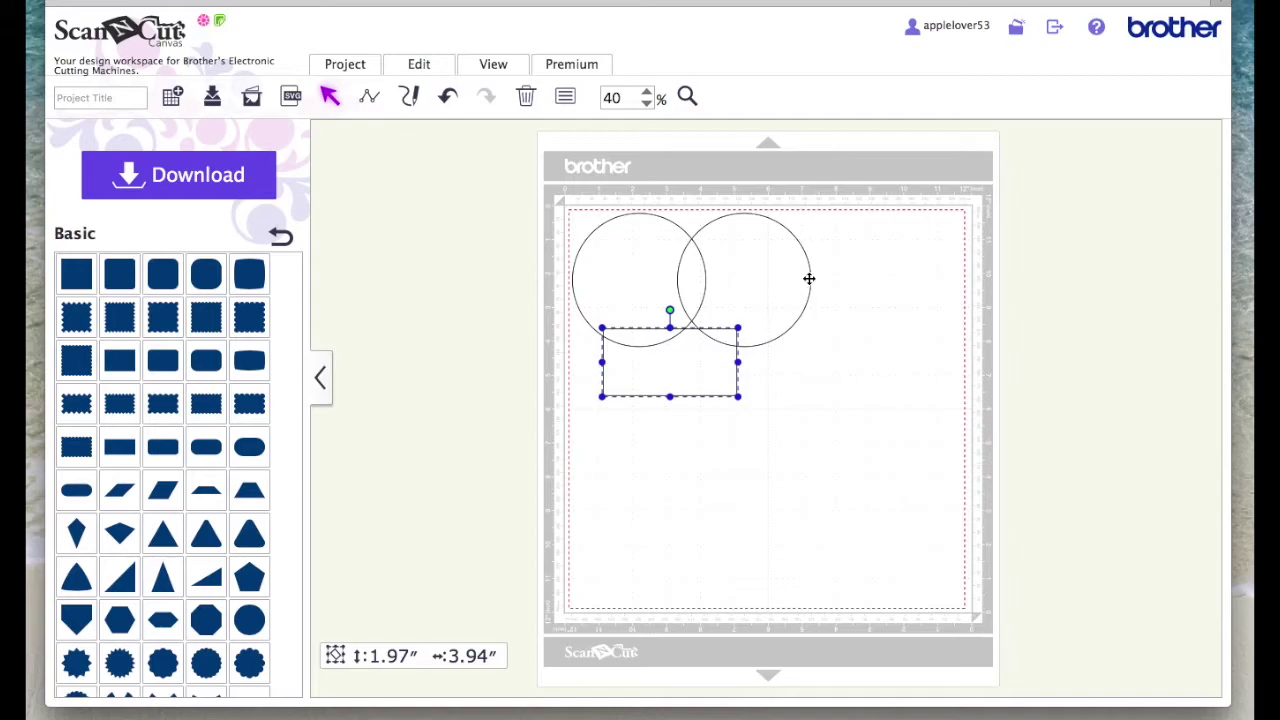
{"action": "left_click_drag", "start_coordinate": [640, 378], "coordinate": [645, 381]}
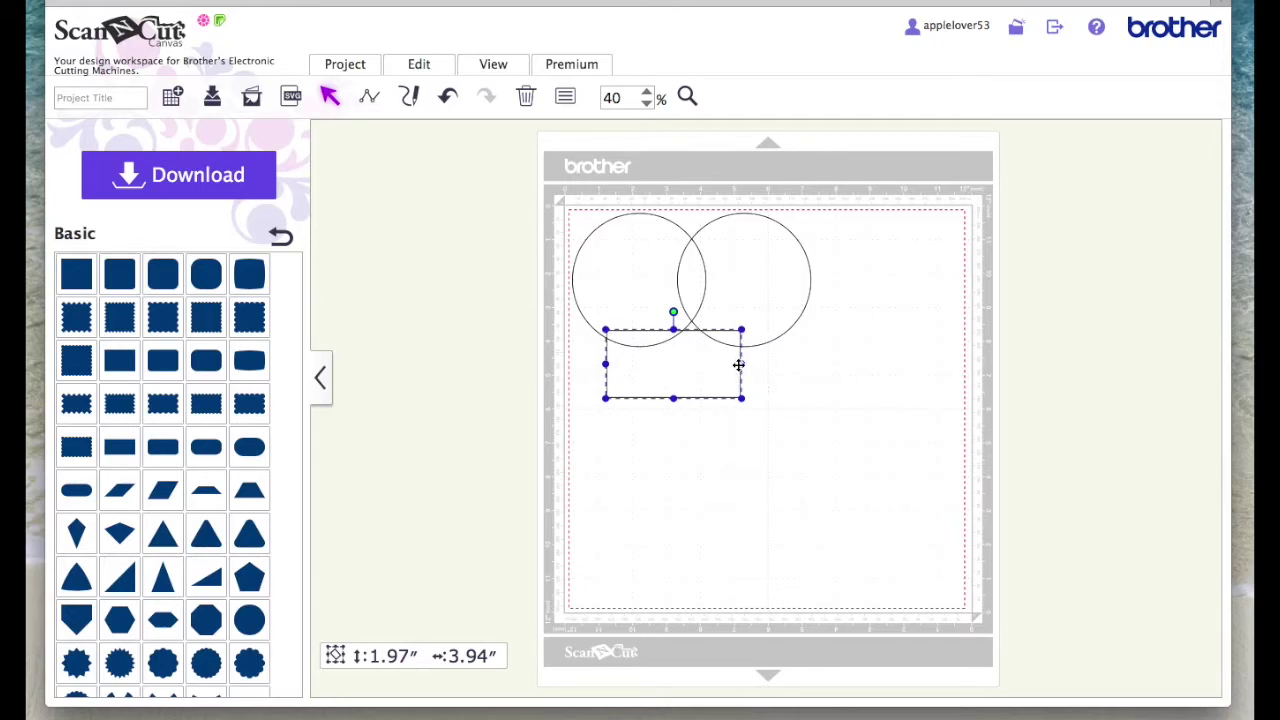
{"action": "left_click_drag", "start_coordinate": [738, 365], "coordinate": [783, 358]}
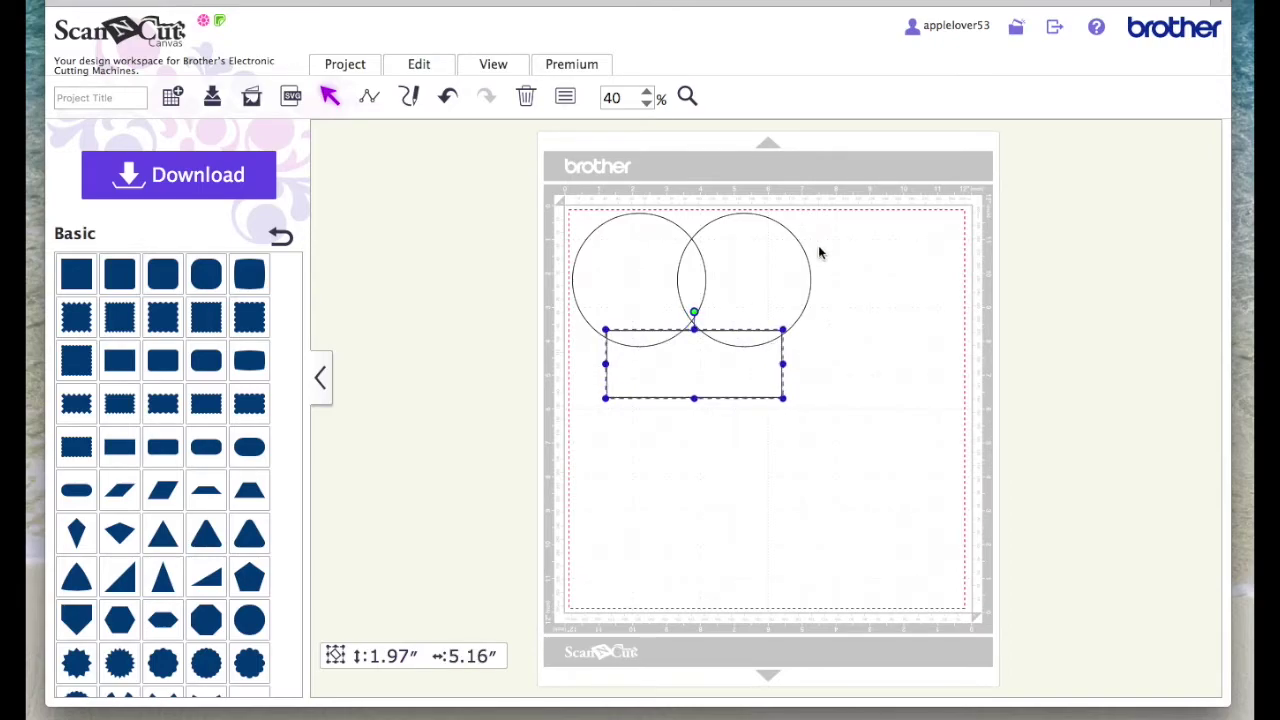
{"action": "left_click_drag", "start_coordinate": [606, 364], "coordinate": [601, 364]}
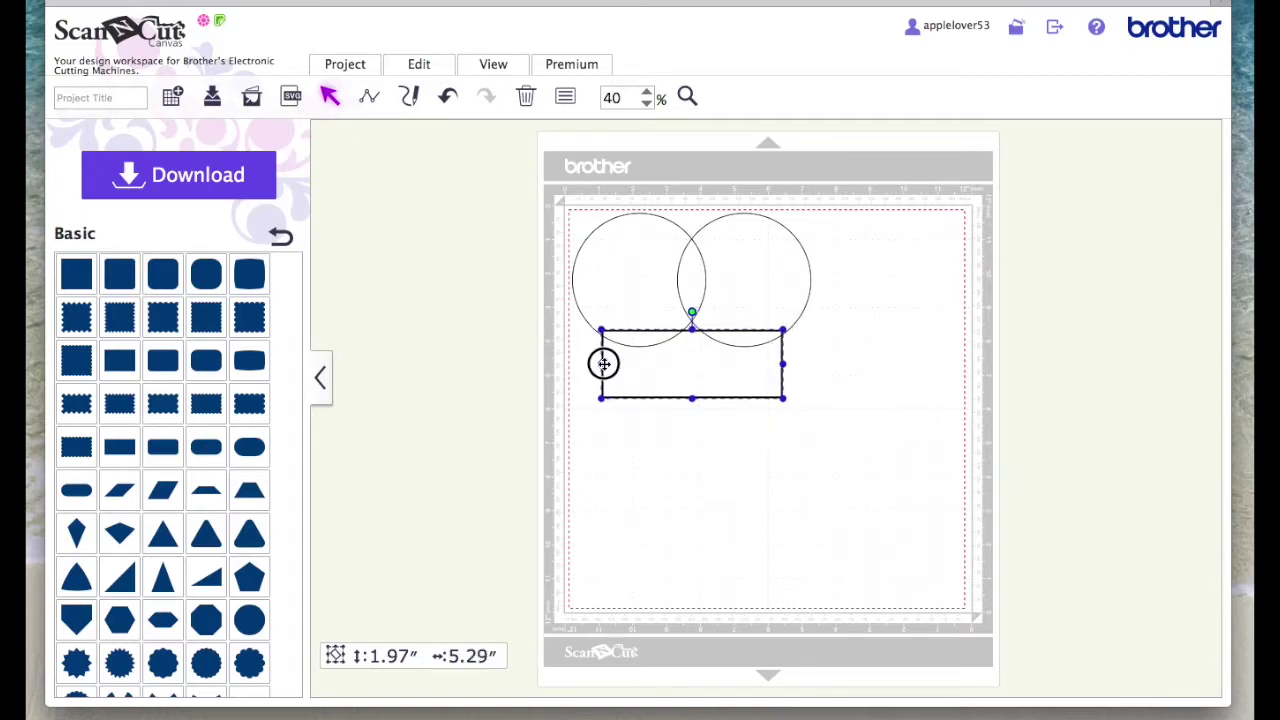
- Zoom in on the shapes and shrink the rectangle to a 0.59″-tall bar
{"action": "left_click", "coordinate": [687, 96]}
{"action": "left_click_drag", "start_coordinate": [563, 291], "coordinate": [809, 382]}
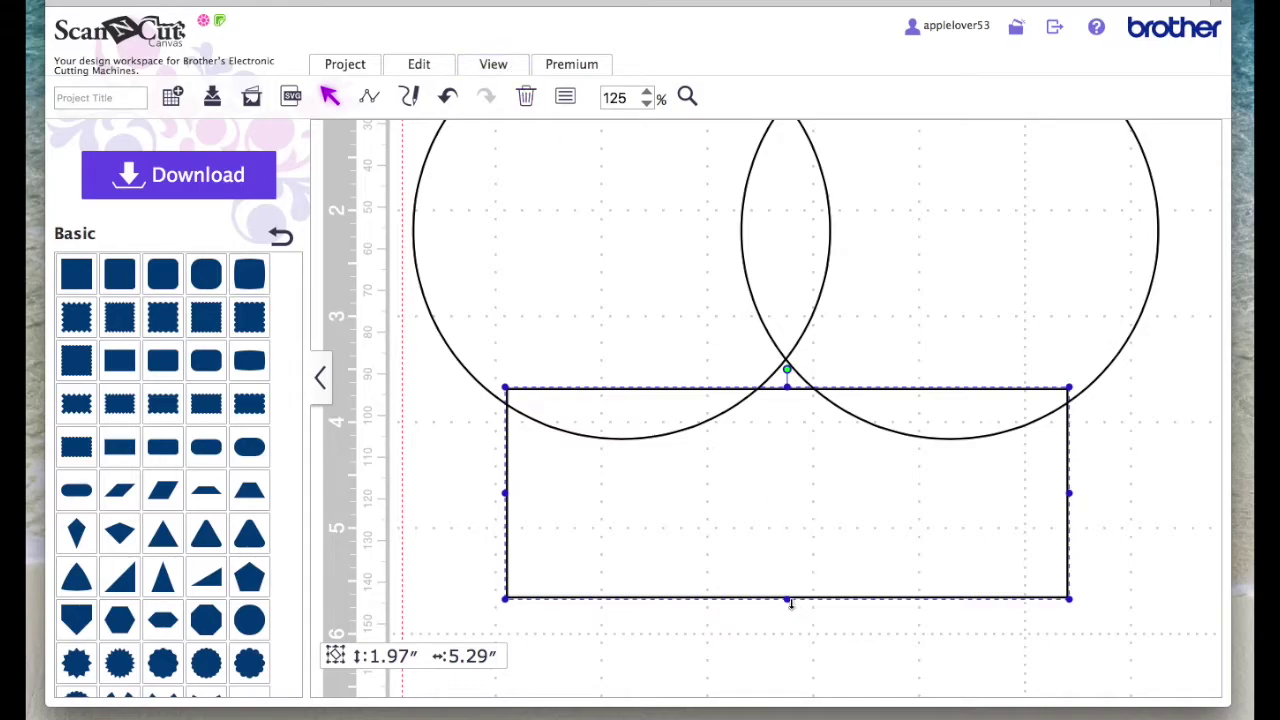
{"action": "left_click_drag", "start_coordinate": [789, 599], "coordinate": [793, 463]}
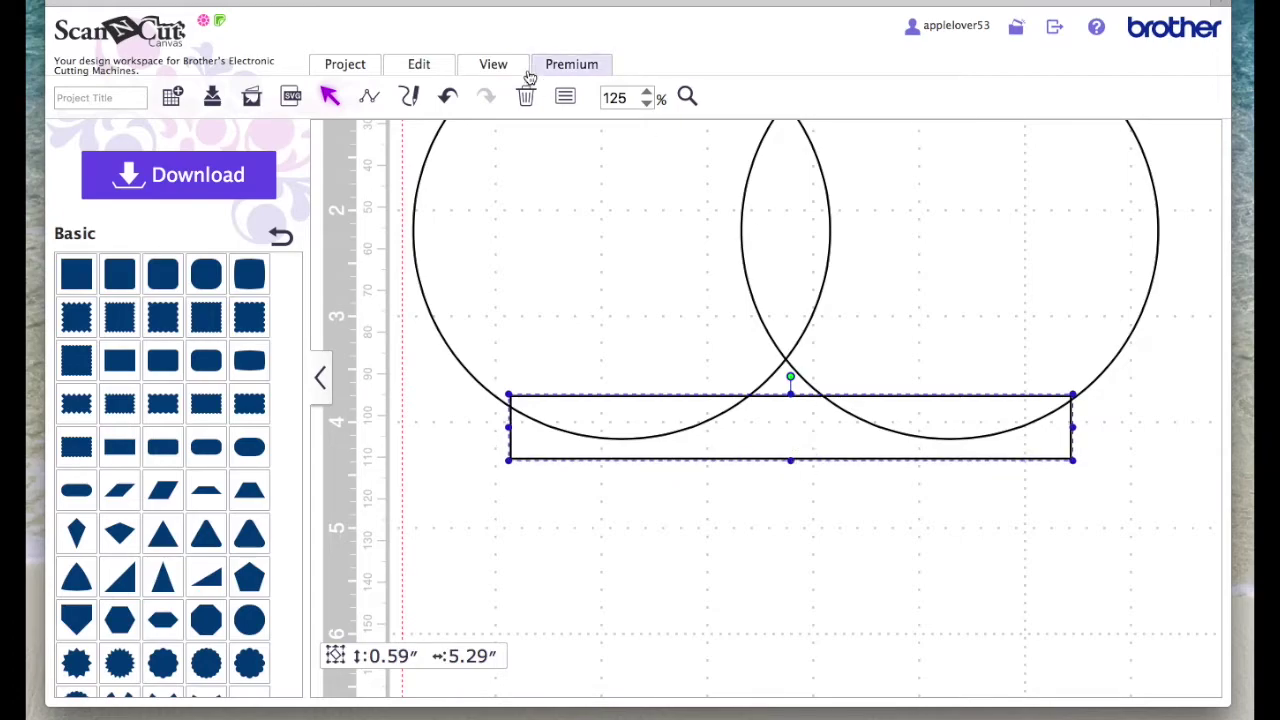
{"action": "left_click", "coordinate": [493, 64]}
- Fit the mat in view and group the two circles together
{"action": "left_click", "coordinate": [541, 124]}
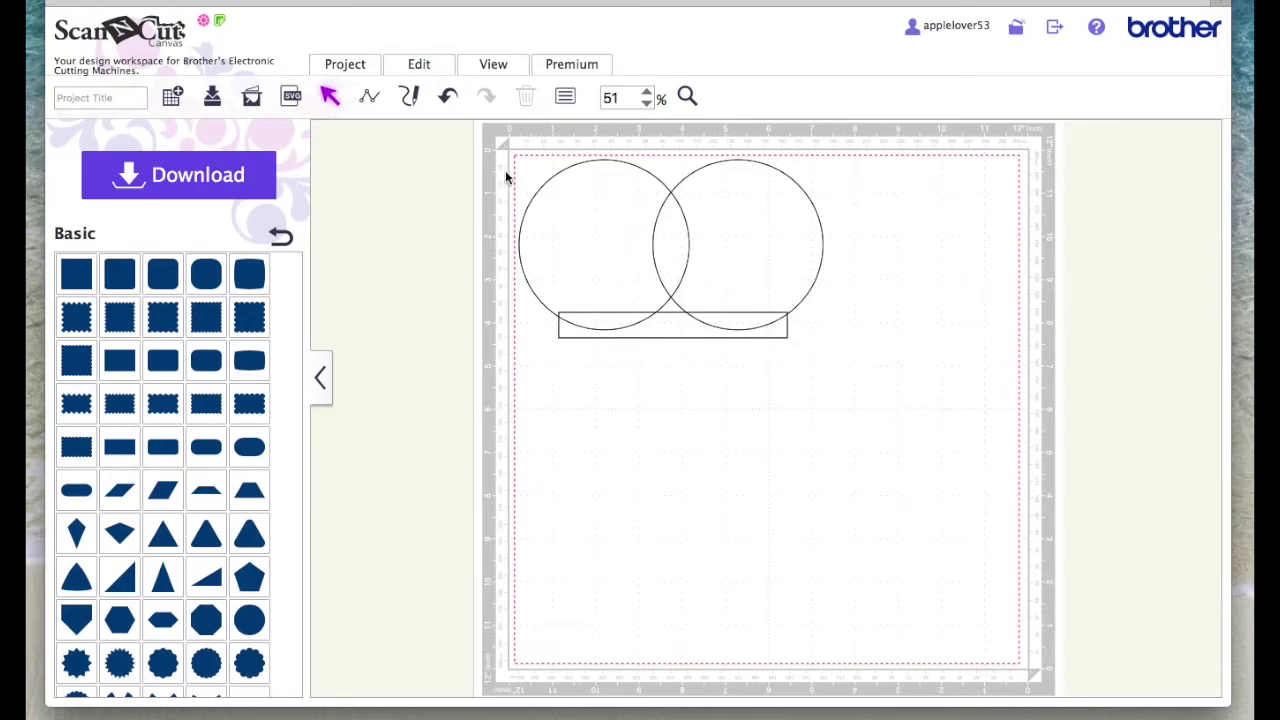
{"action": "left_click_drag", "start_coordinate": [516, 155], "coordinate": [847, 242]}
{"action": "right_click", "coordinate": [643, 222]}
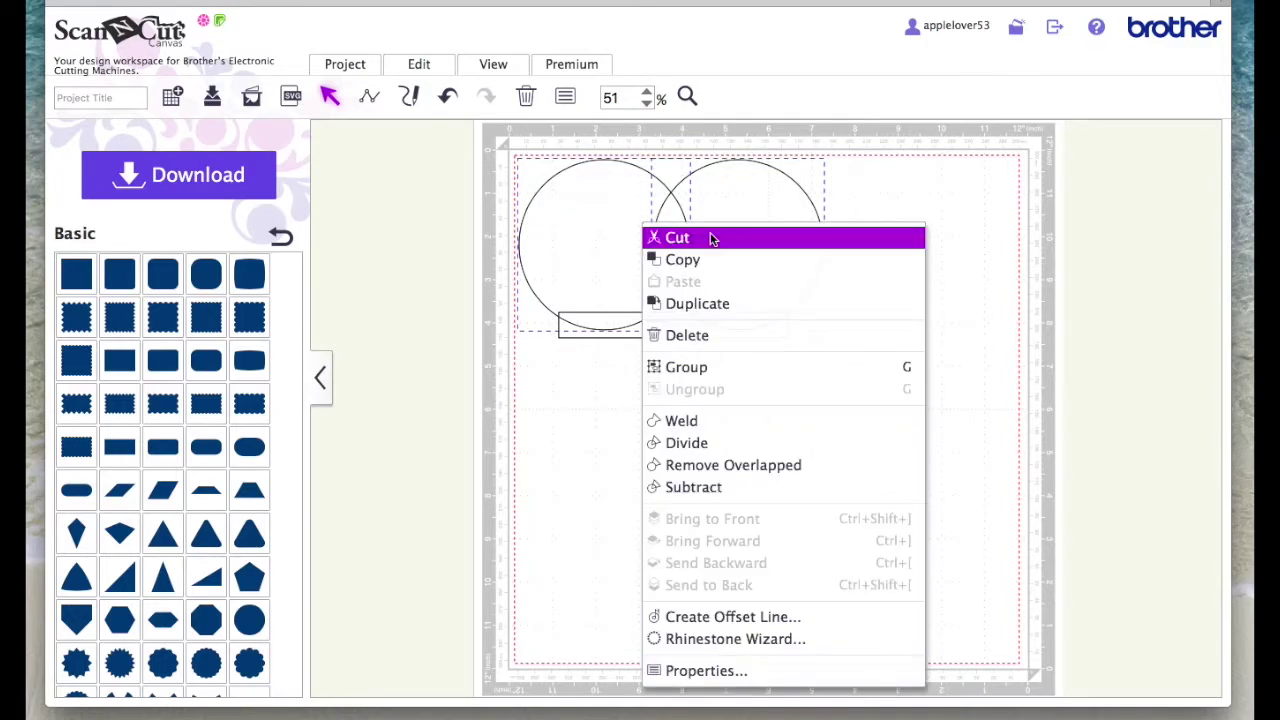
{"action": "left_click", "coordinate": [750, 368]}
- Centre the bar under the circles and weld all three into one outline
{"action": "left_click_drag", "start_coordinate": [827, 375], "coordinate": [441, 262]}
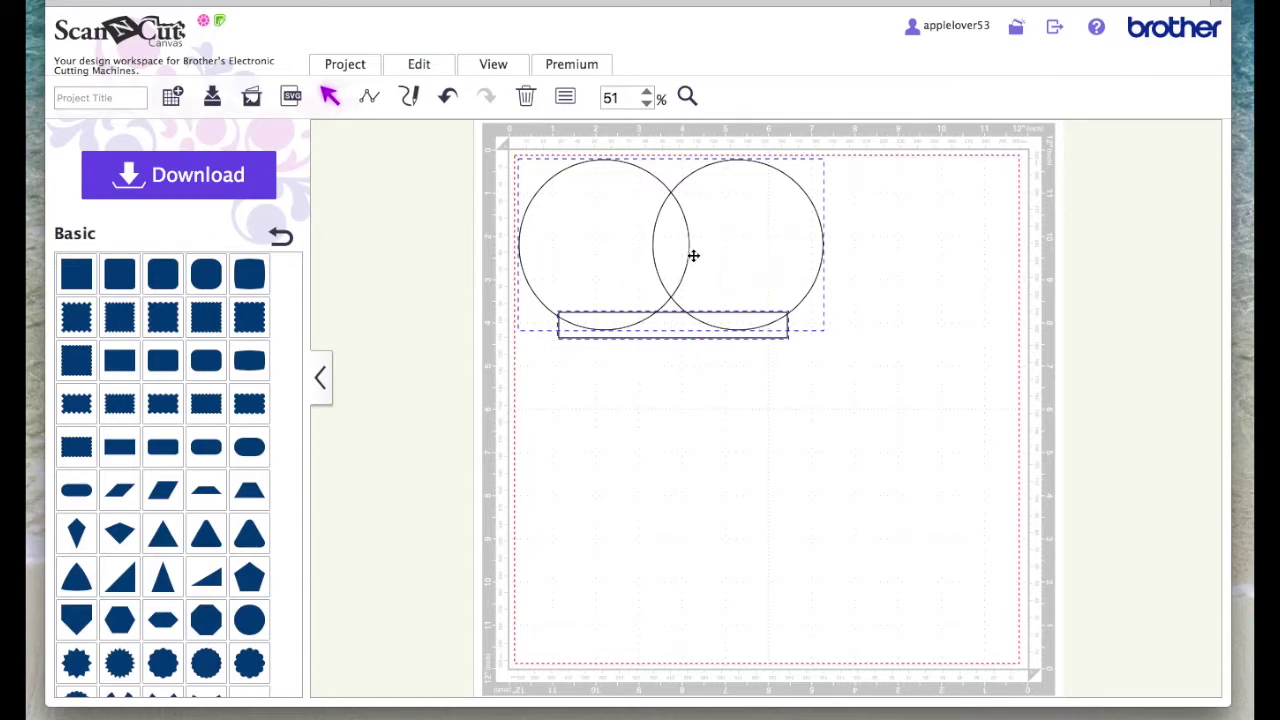
{"action": "left_click", "coordinate": [448, 70]}
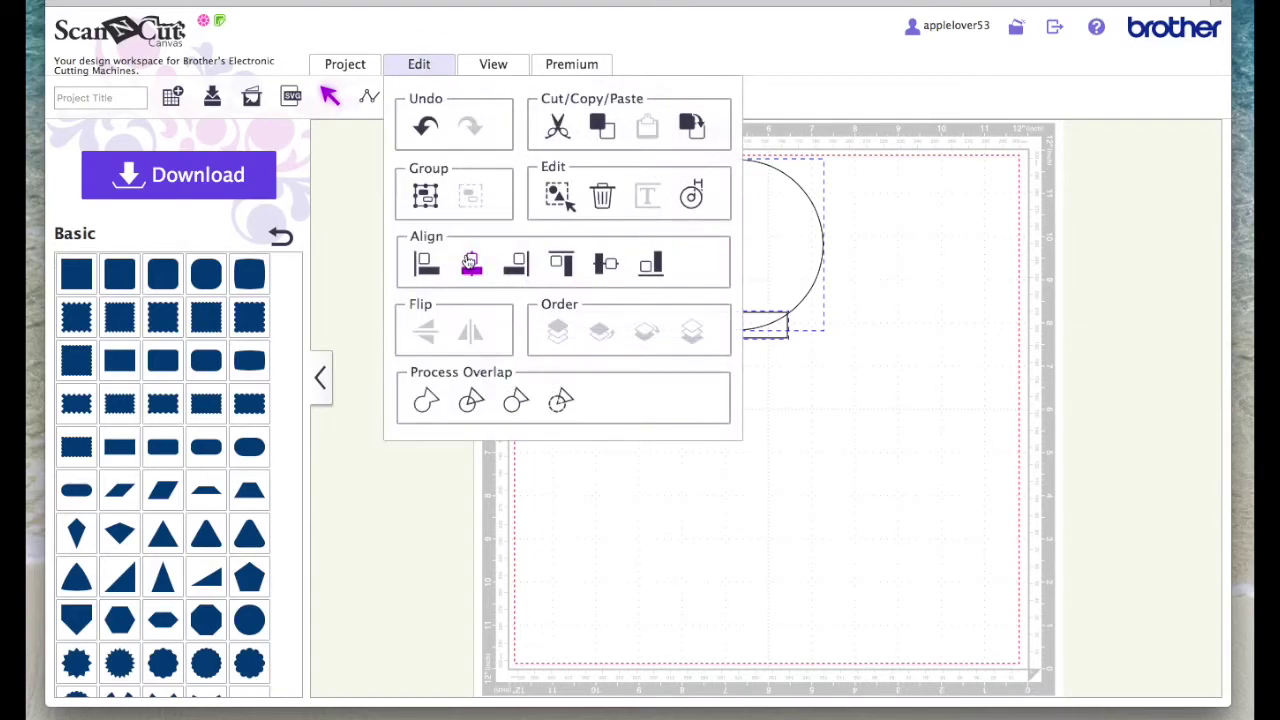
{"action": "left_click", "coordinate": [471, 261]}
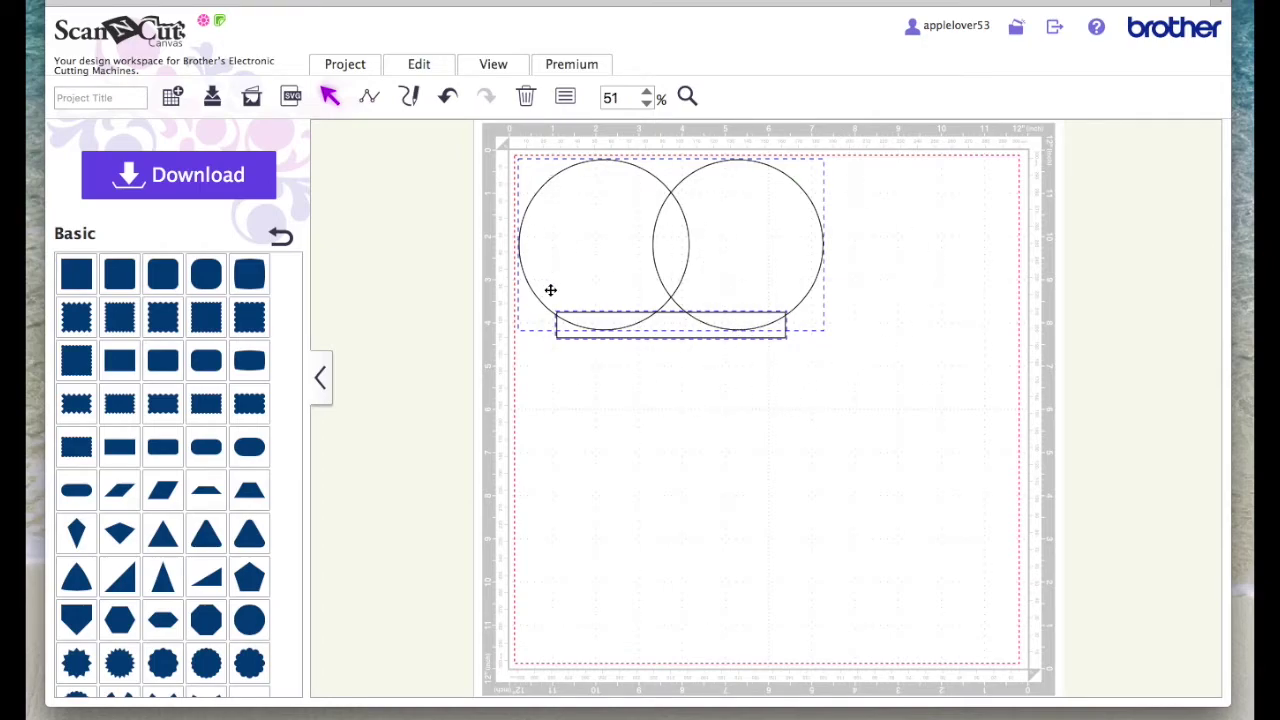
{"action": "left_click", "coordinate": [419, 64]}
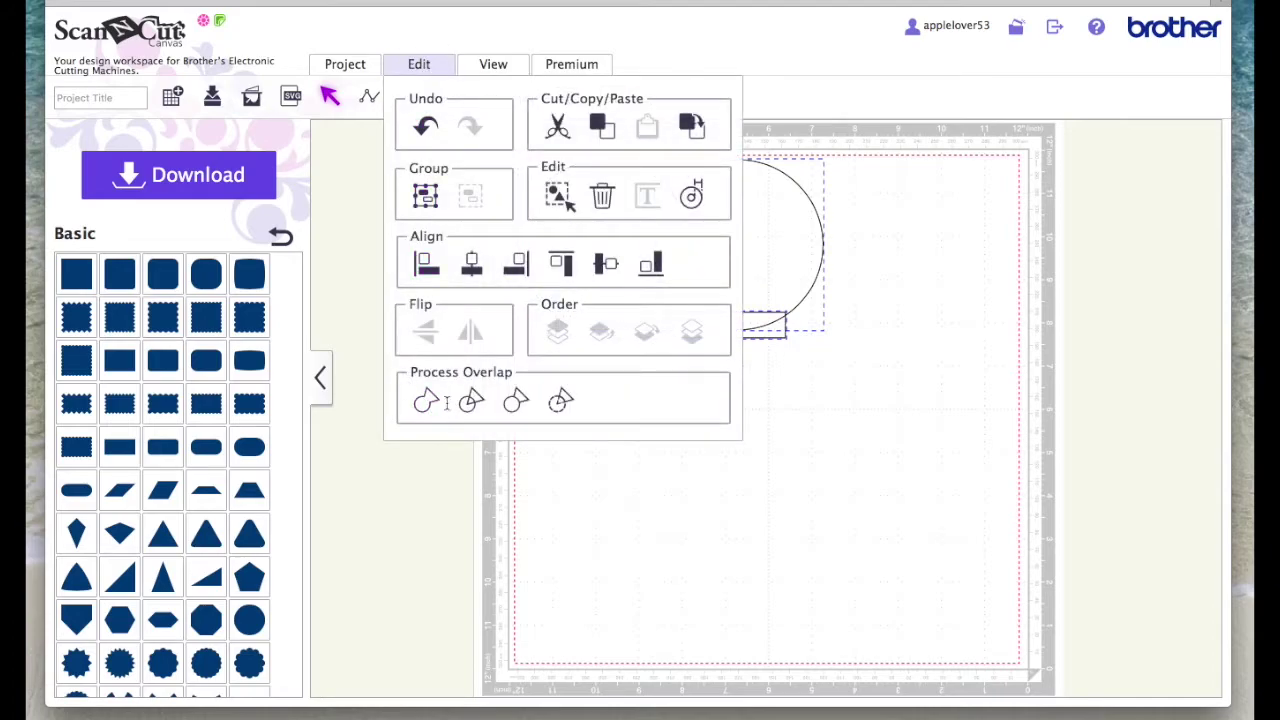
{"action": "left_click", "coordinate": [427, 403]}
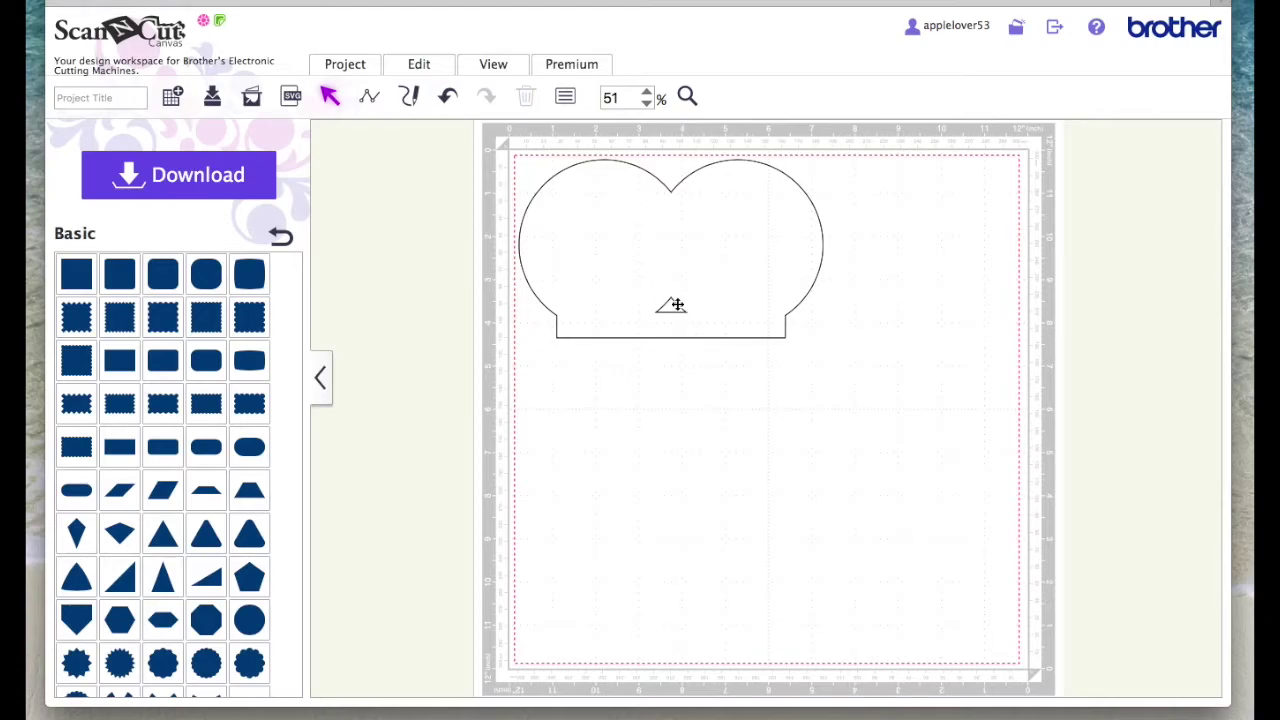
{"action": "left_click", "coordinate": [677, 305]}
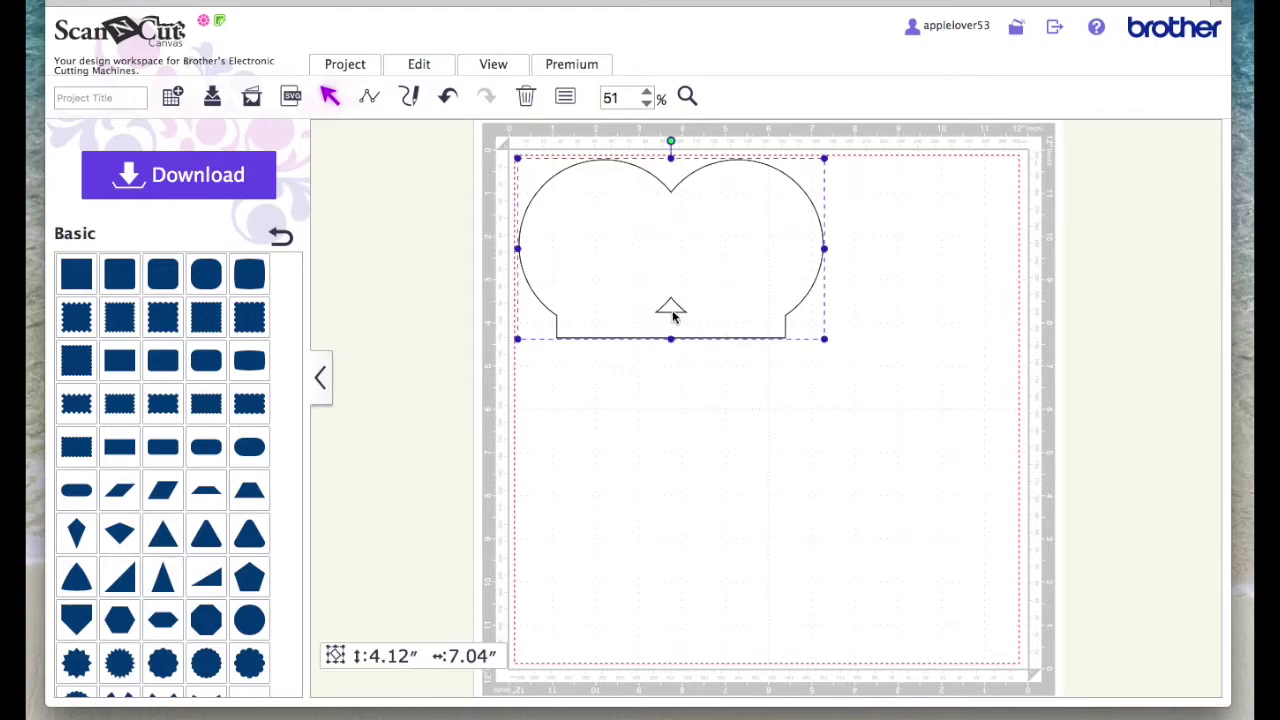
- Break the welded outline apart and nudge it slightly right and down
{"action": "right_click", "coordinate": [675, 279]}
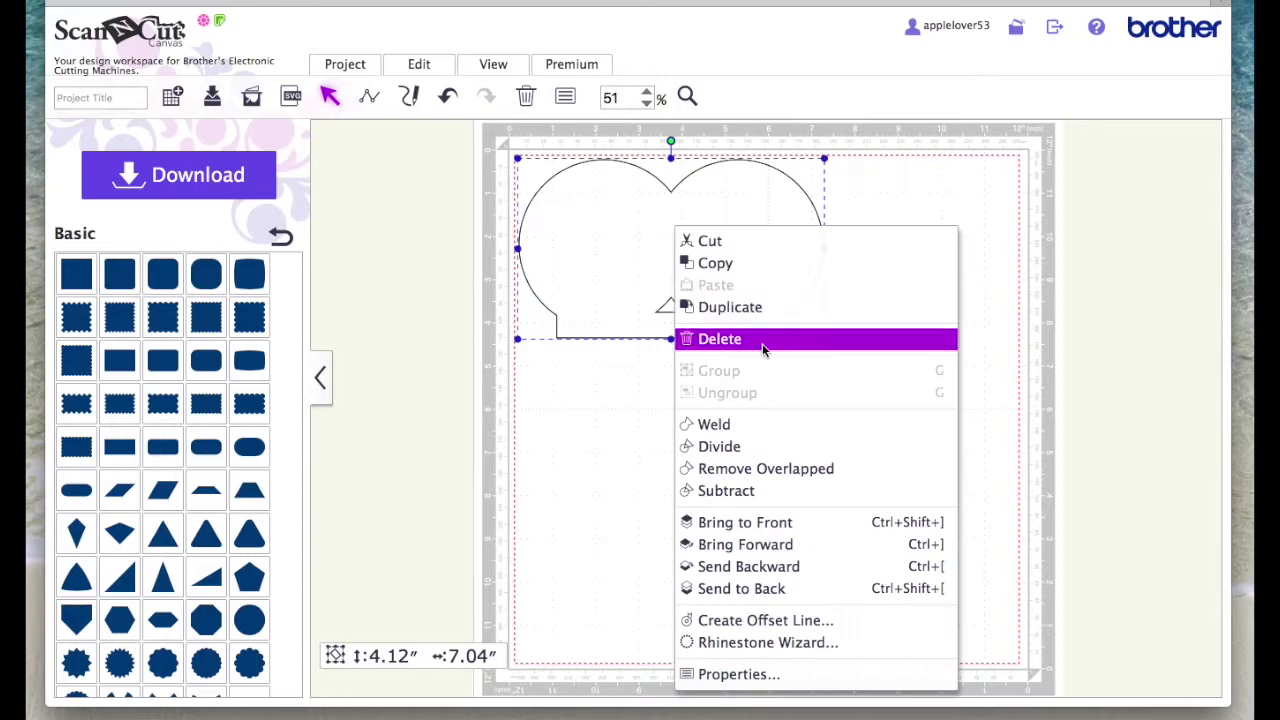
{"action": "left_click", "coordinate": [745, 447]}
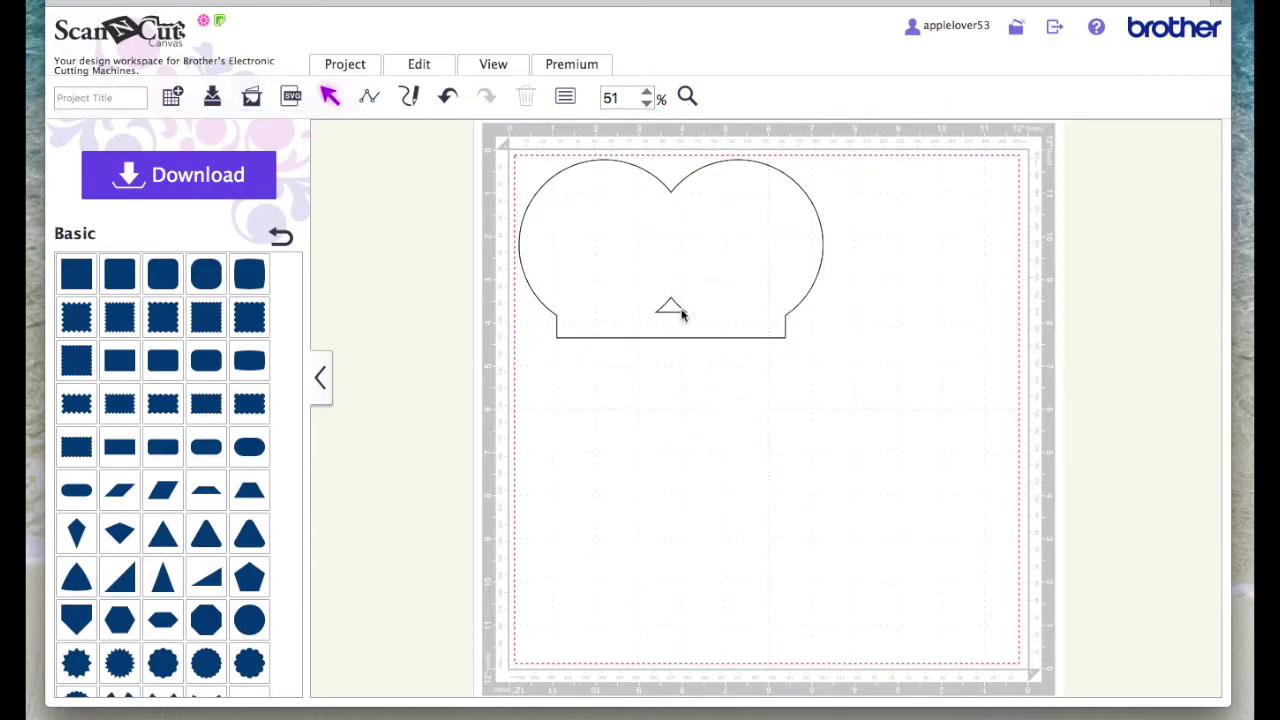
{"action": "mouse_move", "coordinate": [709, 300]}
{"action": "left_mouse_down"}
{"action": "mouse_move", "coordinate": [774, 320]}
{"action": "mouse_move", "coordinate": [714, 326]}
{"action": "mouse_move", "coordinate": [721, 309]}
{"action": "left_mouse_up"}
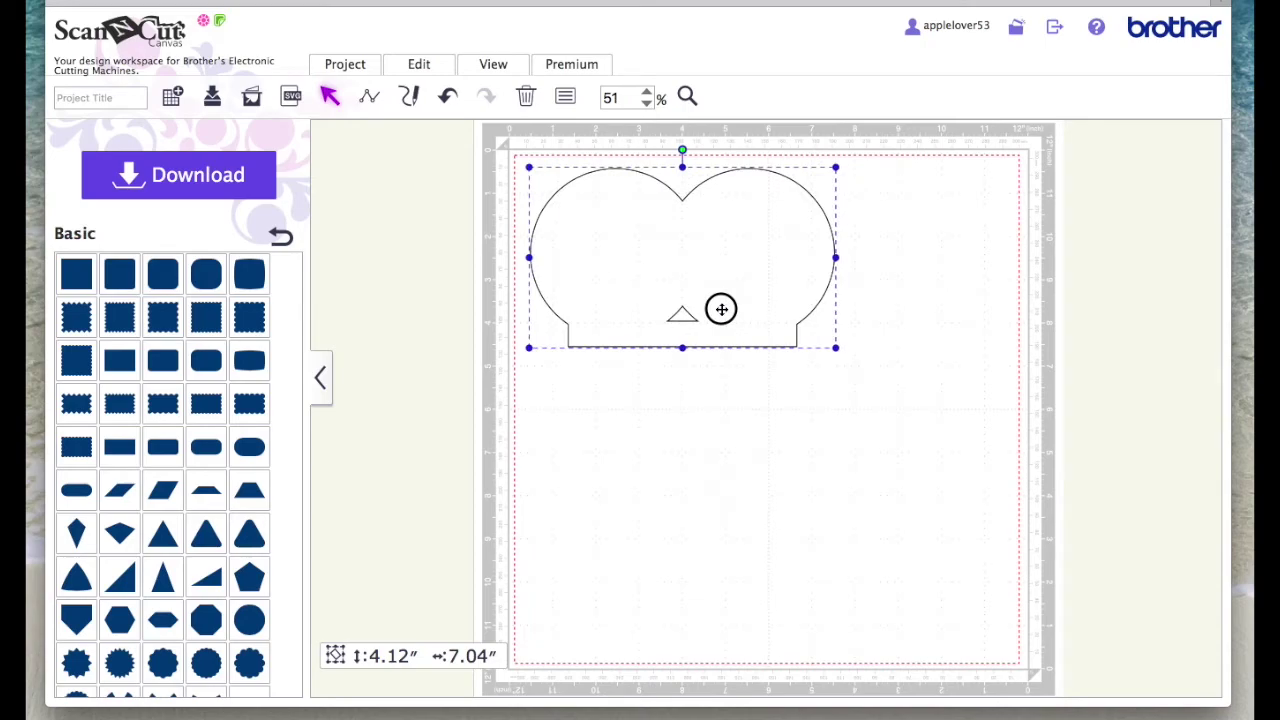
- Cover the triangular hole with a 1.02″ square and weld it into the outline
{"action": "left_click", "coordinate": [80, 280]}
{"action": "left_click_drag", "start_coordinate": [672, 210], "coordinate": [727, 458]}
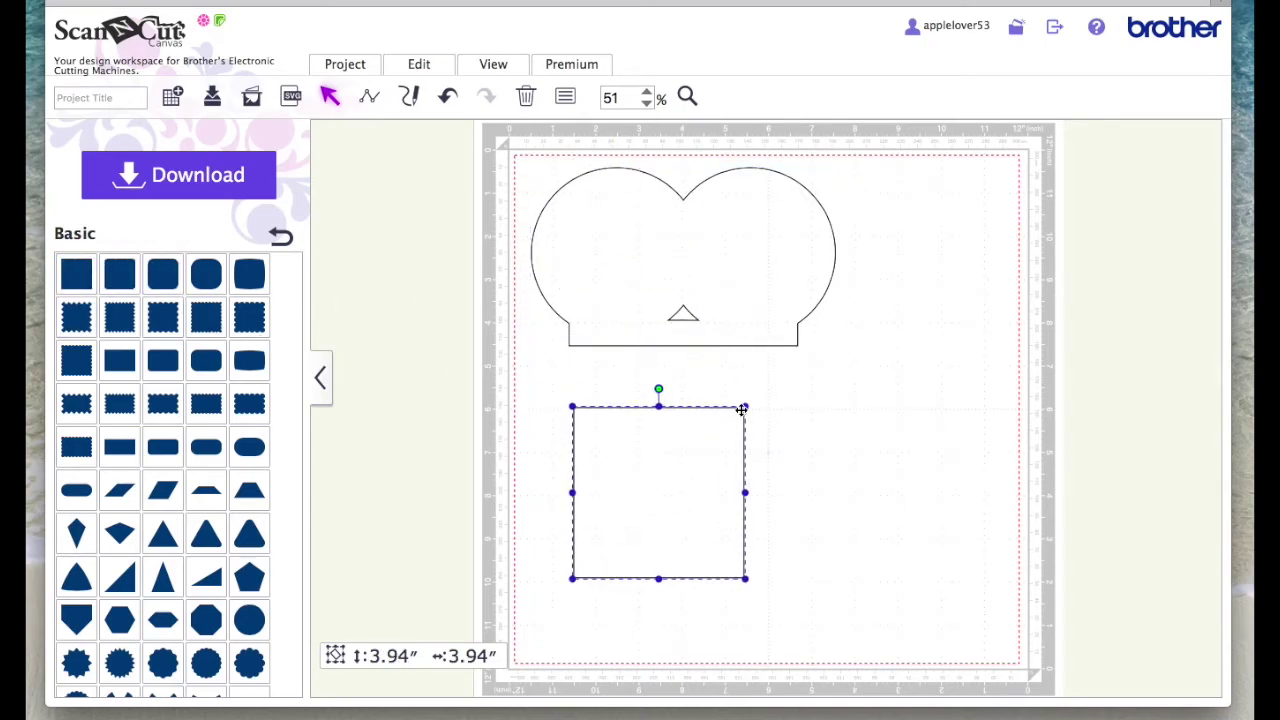
{"action": "left_click_drag", "start_coordinate": [741, 409], "coordinate": [684, 318]}
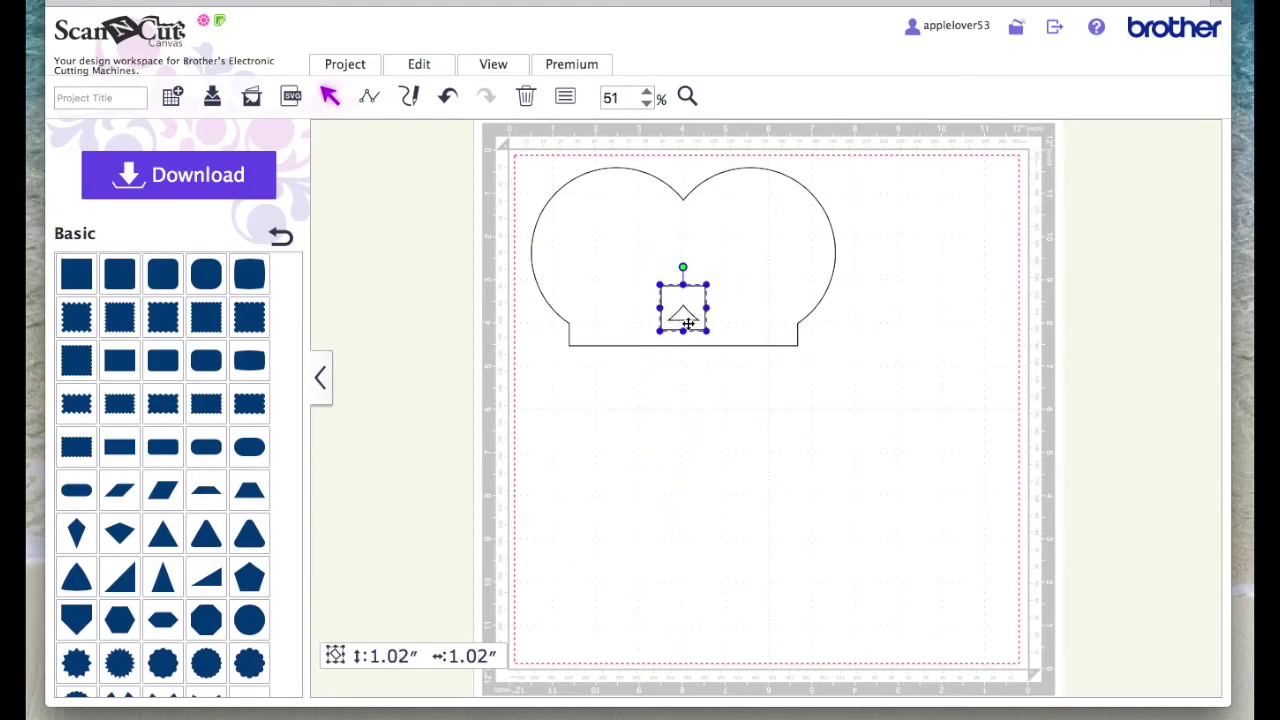
{"action": "left_click_drag", "start_coordinate": [847, 426], "coordinate": [462, 140]}
{"action": "left_click", "coordinate": [419, 64]}
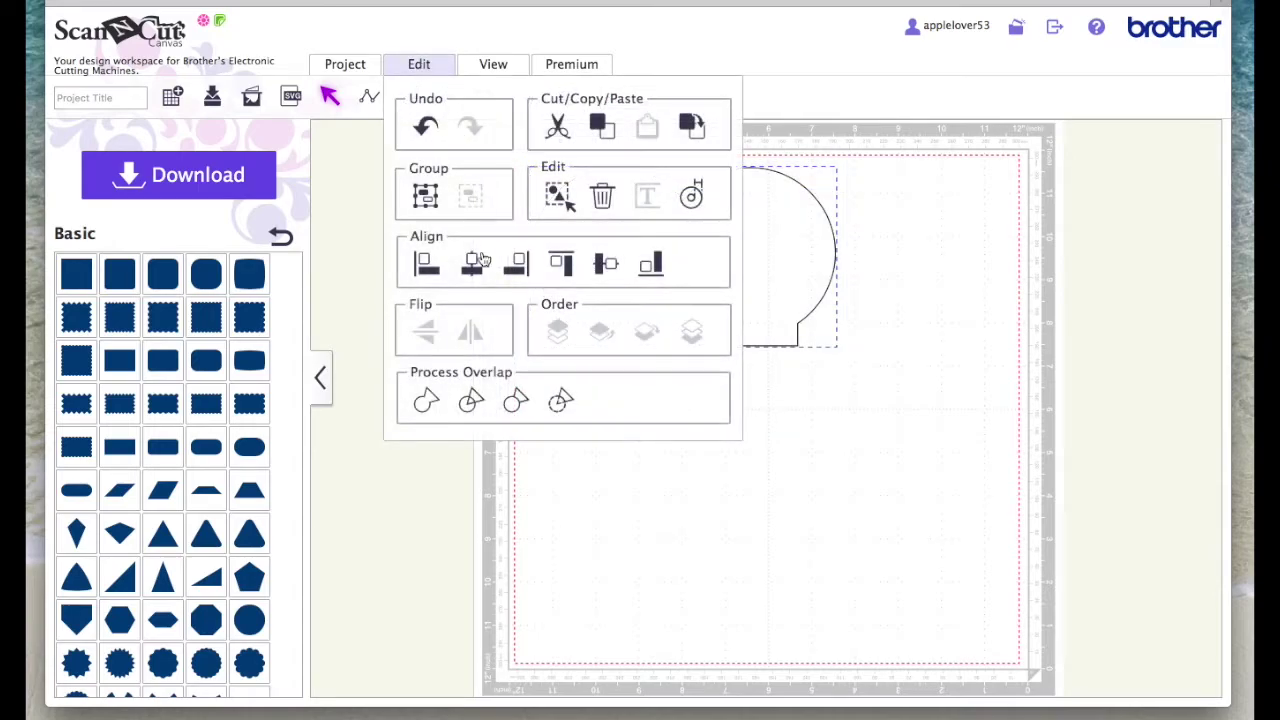
{"action": "left_click", "coordinate": [430, 404]}
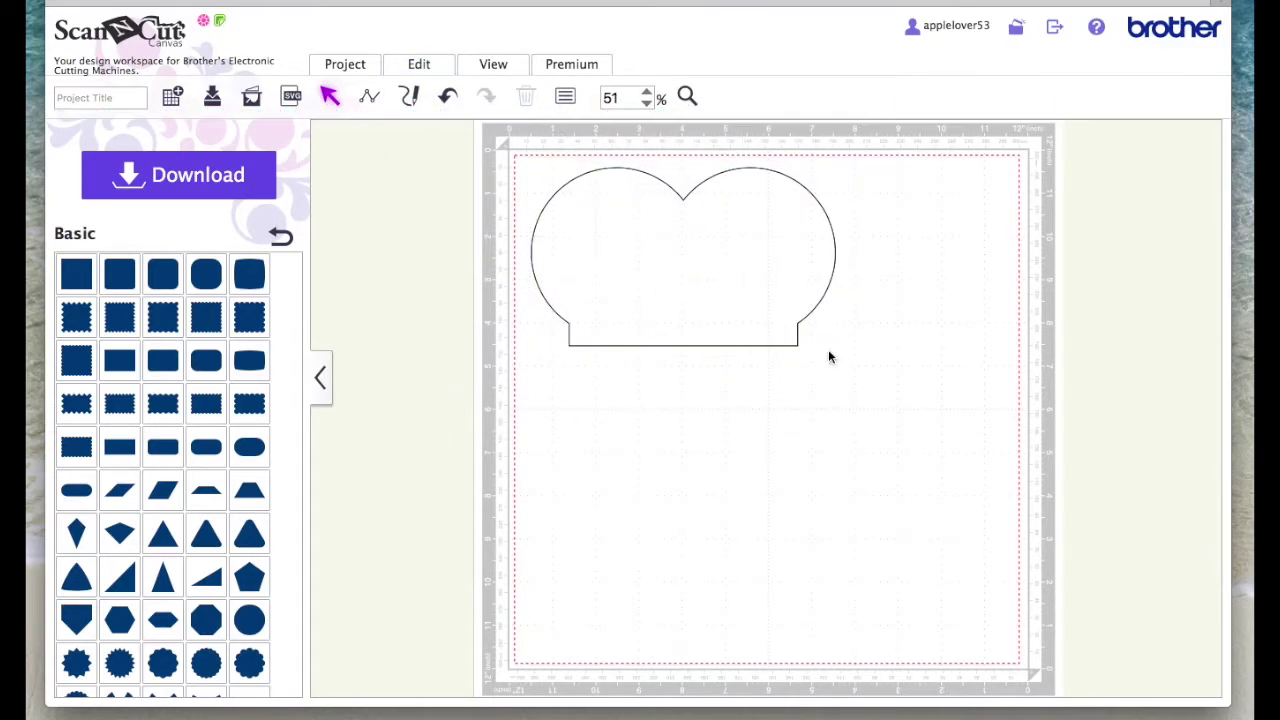
{"action": "left_click", "coordinate": [687, 250]}
- Duplicate the end shape, rotate the copy 180° and place it at the mat's bottom
{"action": "right_click", "coordinate": [717, 260]}
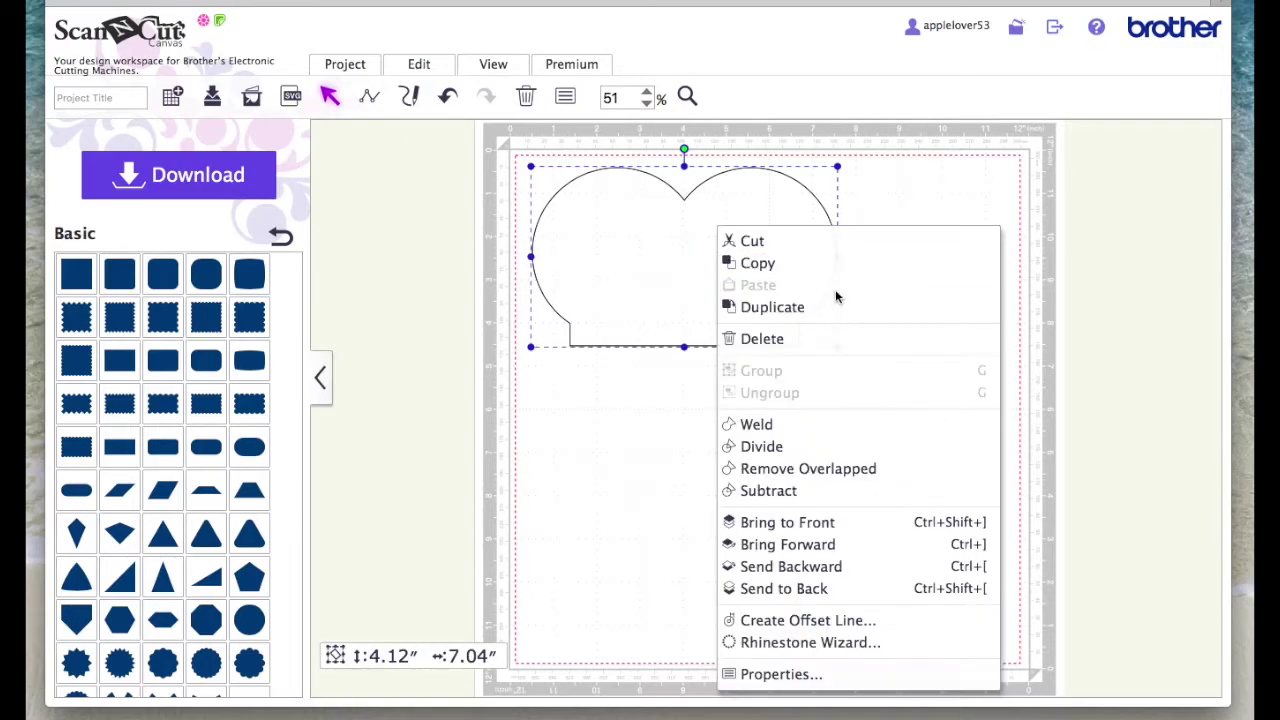
{"action": "left_click", "coordinate": [829, 306]}
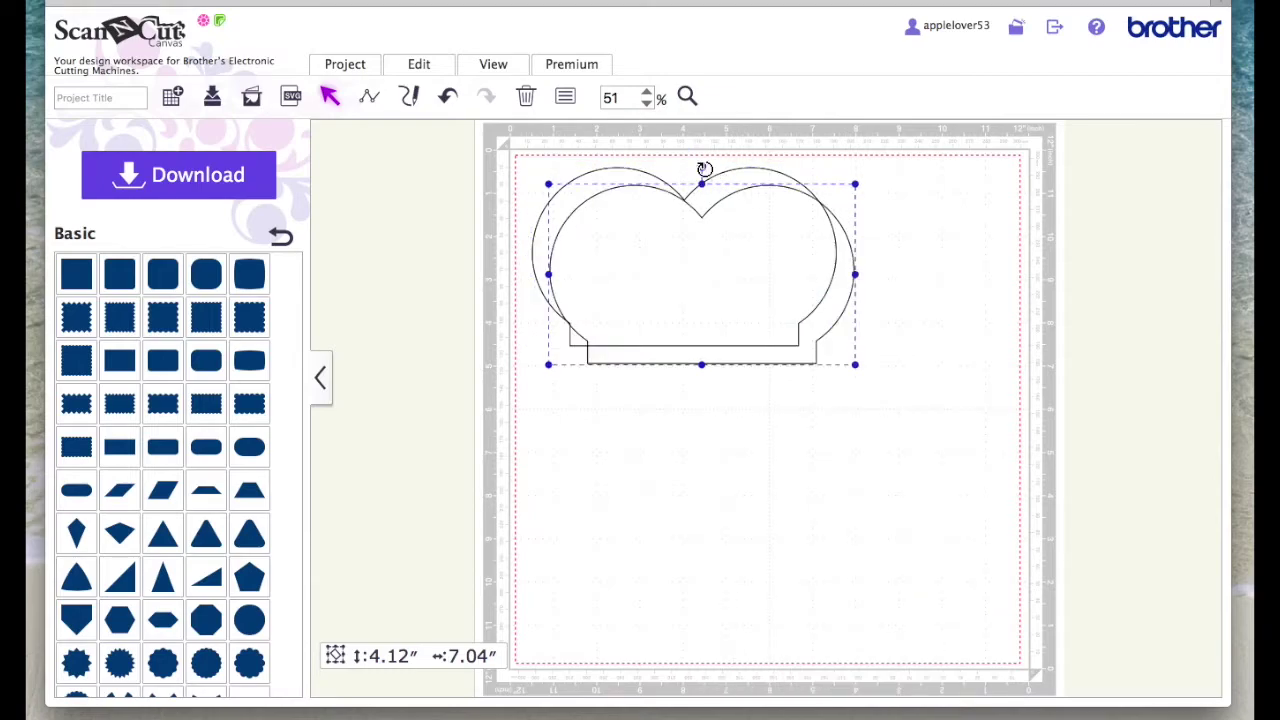
{"action": "left_click_drag", "start_coordinate": [705, 169], "coordinate": [703, 580]}
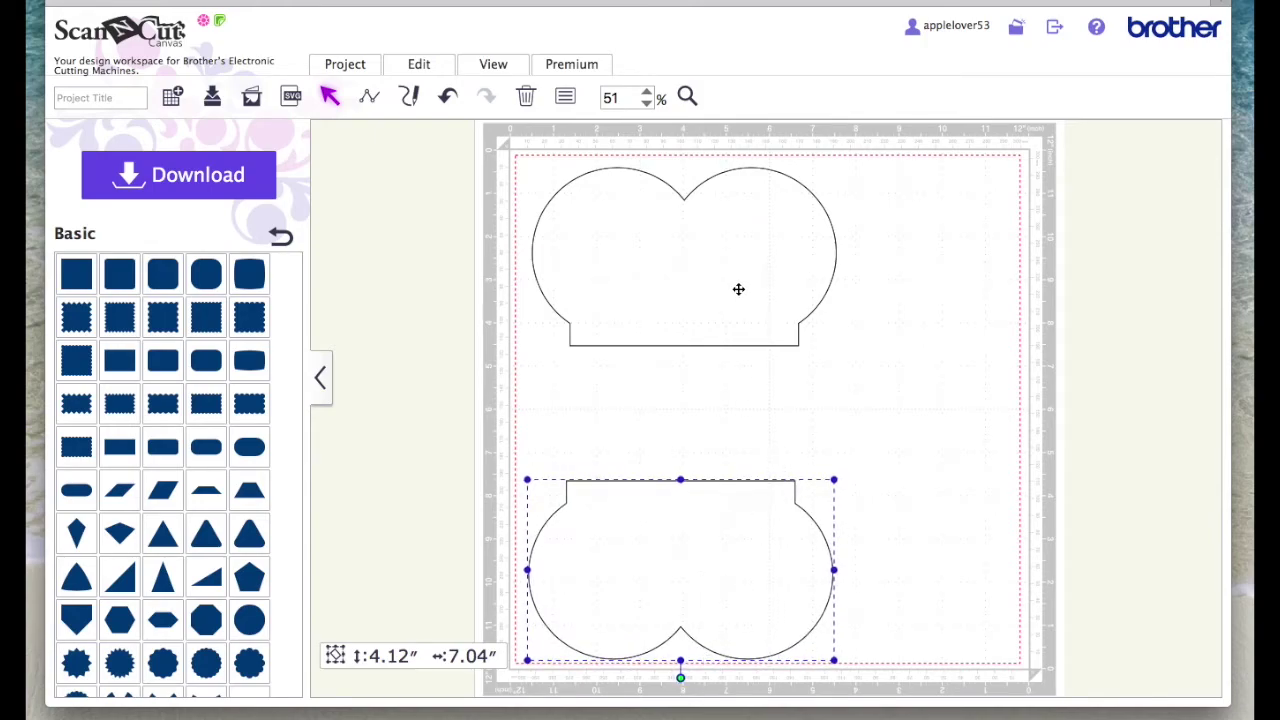
{"action": "left_click_drag", "start_coordinate": [737, 289], "coordinate": [726, 280]}
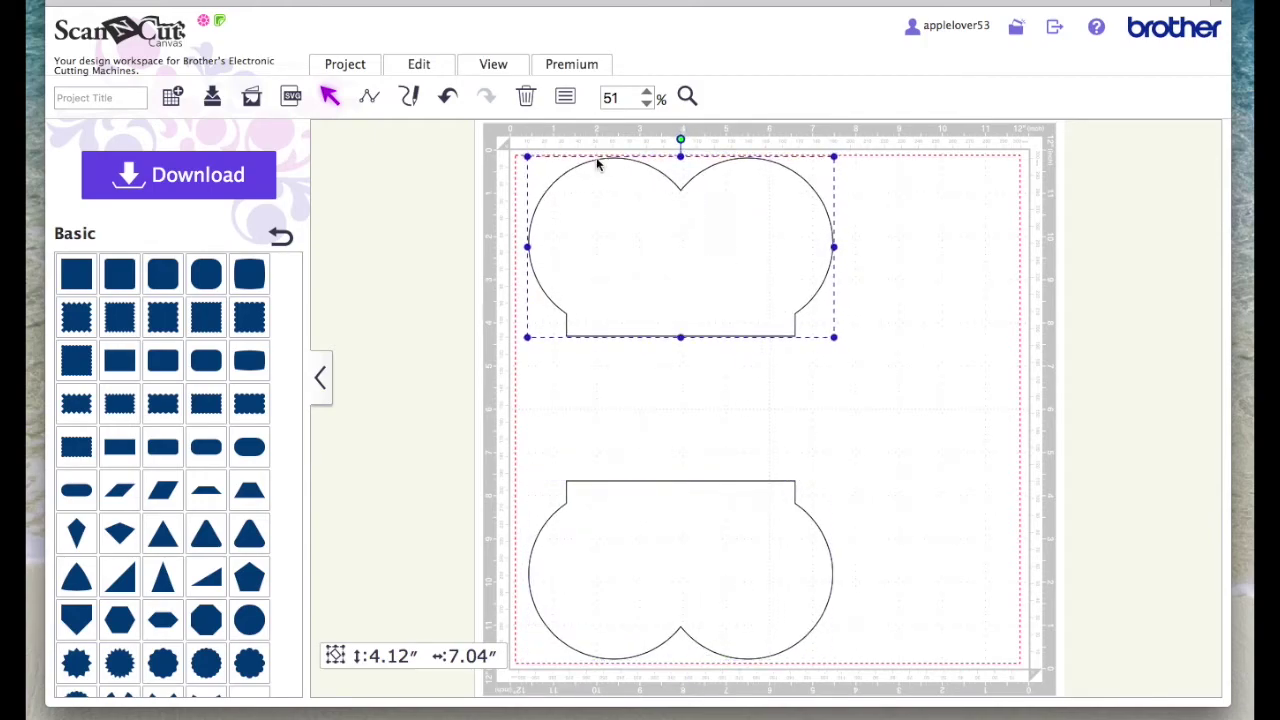
{"action": "left_click", "coordinate": [916, 193]}
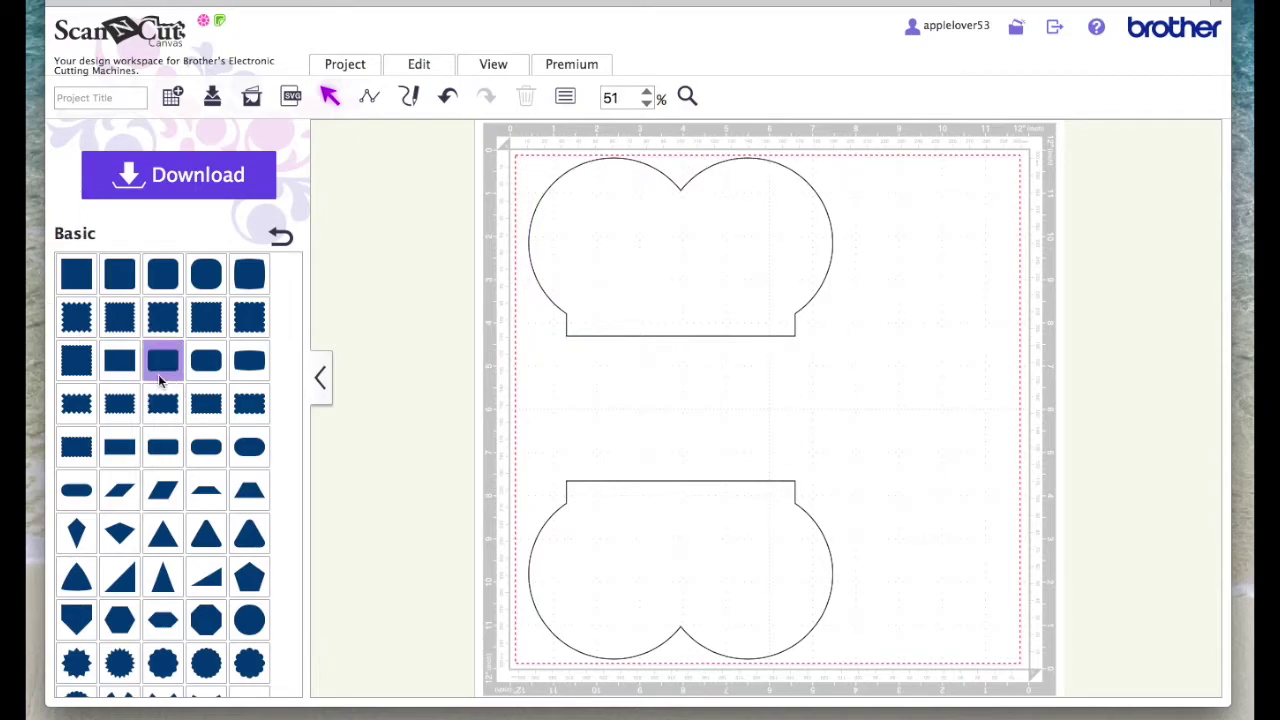
- Add a rectangle between the end shapes and size it to 3.35″ × 5.14″ to bridge them
{"action": "left_click", "coordinate": [117, 363]}
{"action": "left_click_drag", "start_coordinate": [655, 246], "coordinate": [697, 406]}
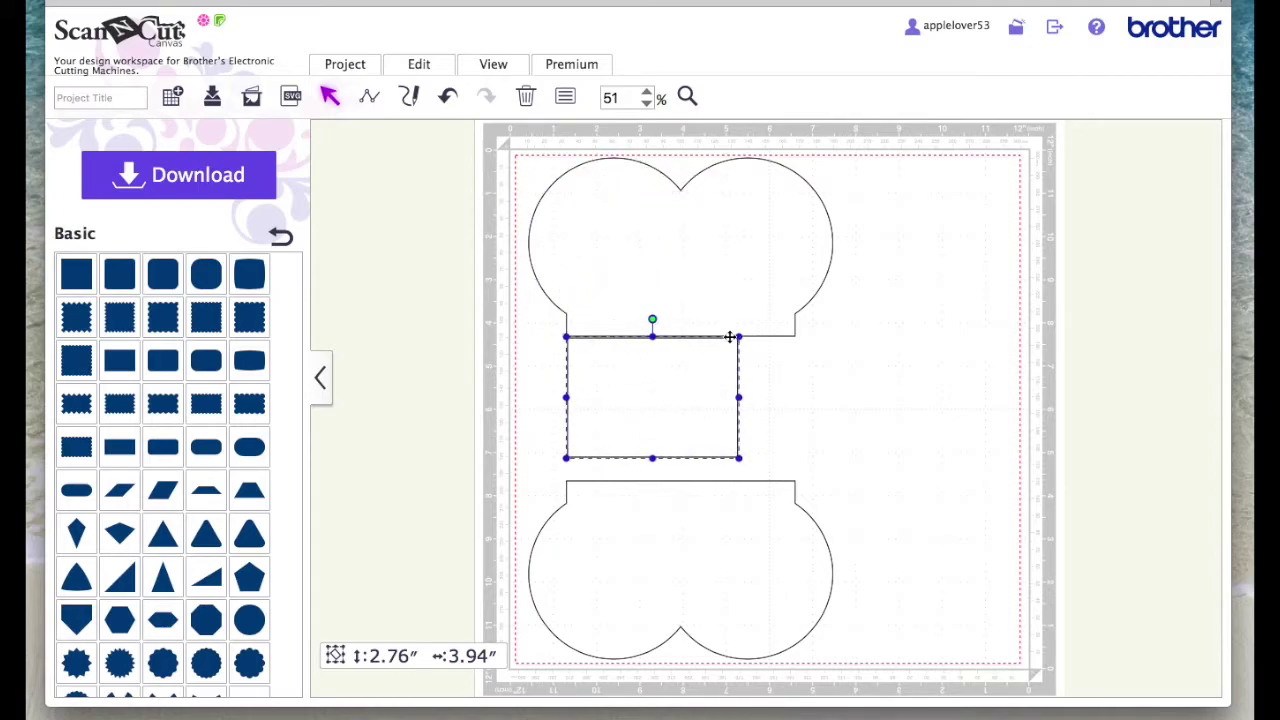
{"action": "left_click_drag", "start_coordinate": [739, 399], "coordinate": [790, 398]}
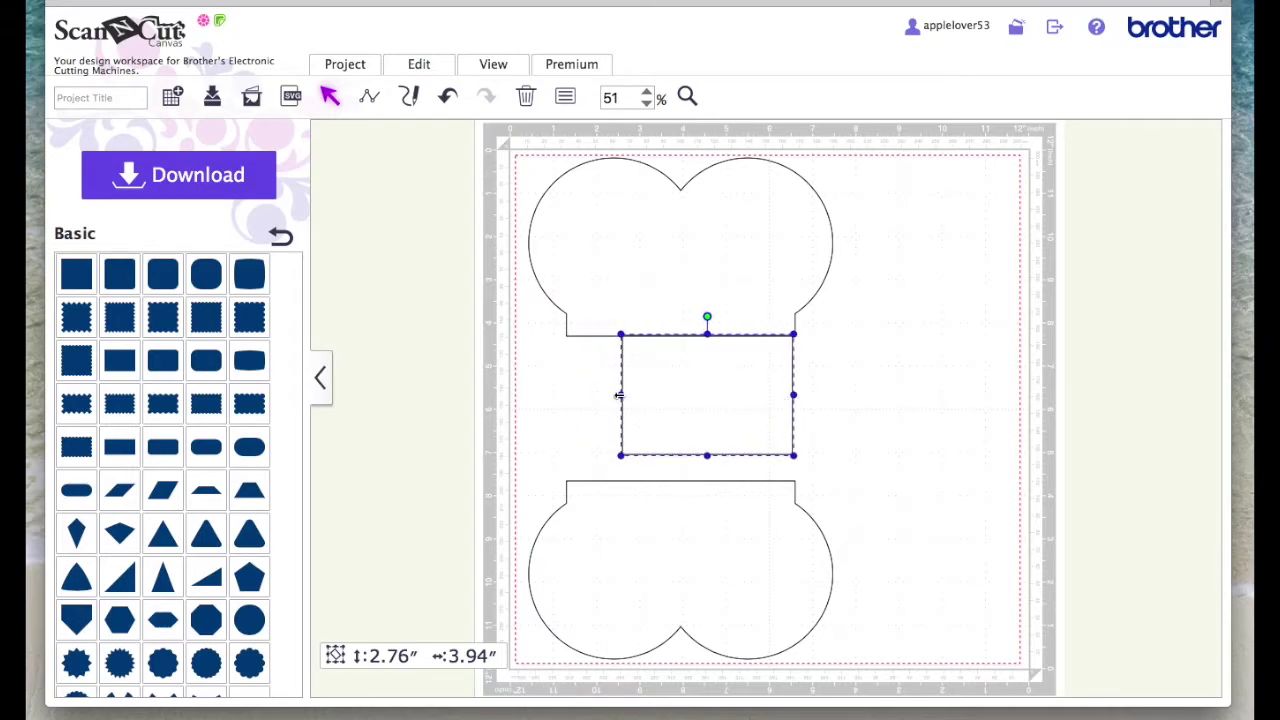
{"action": "left_click_drag", "start_coordinate": [620, 396], "coordinate": [569, 394]}
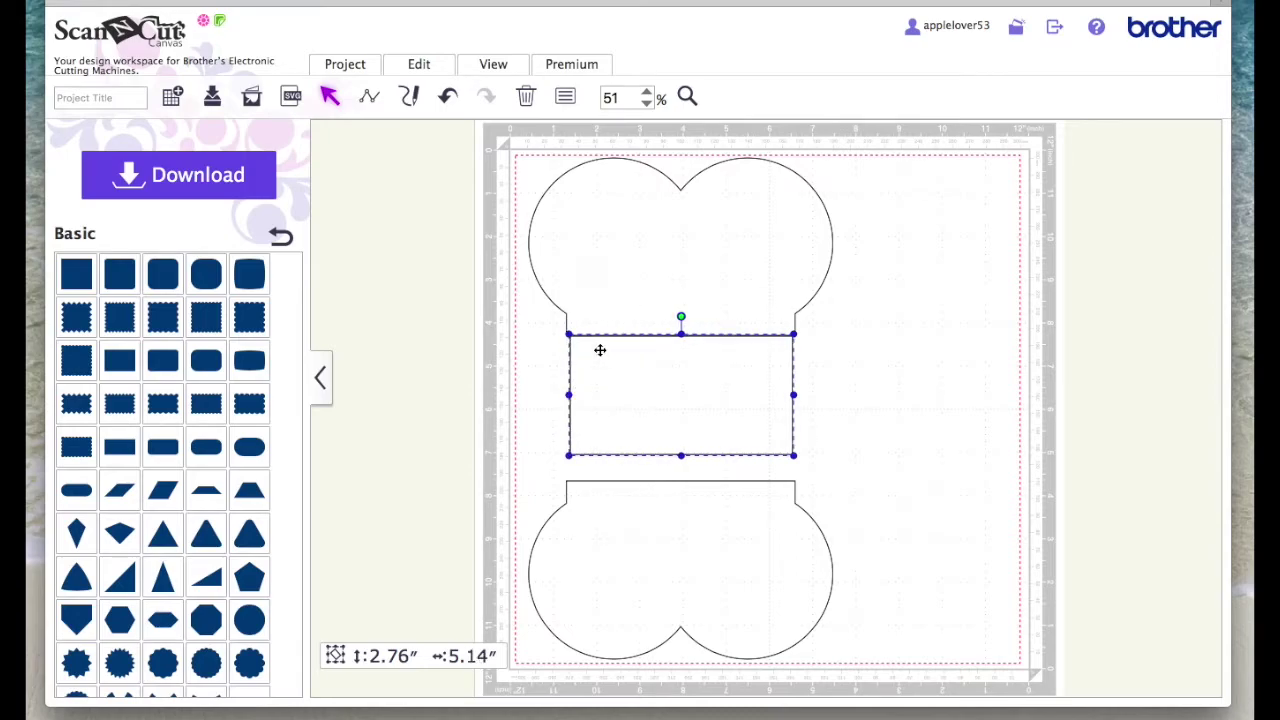
{"action": "left_click_drag", "start_coordinate": [681, 458], "coordinate": [681, 483]}
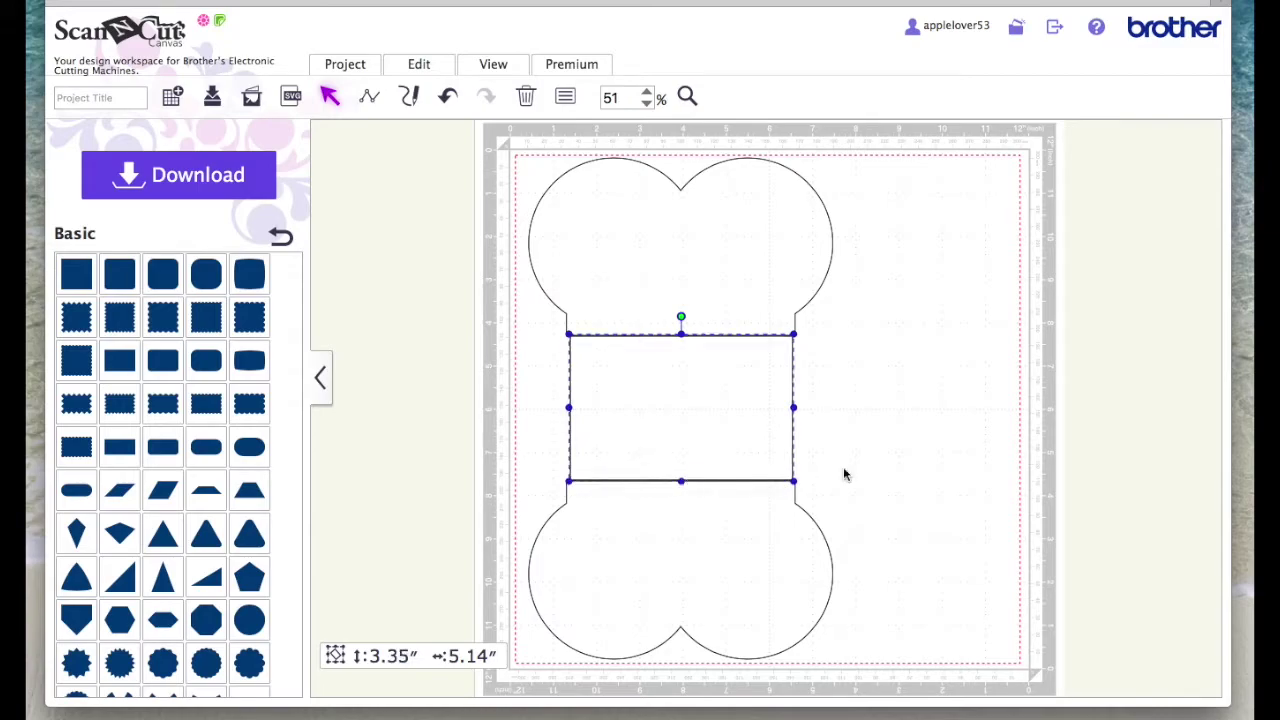
{"action": "left_click", "coordinate": [888, 458]}
{"action": "left_click", "coordinate": [732, 272]}
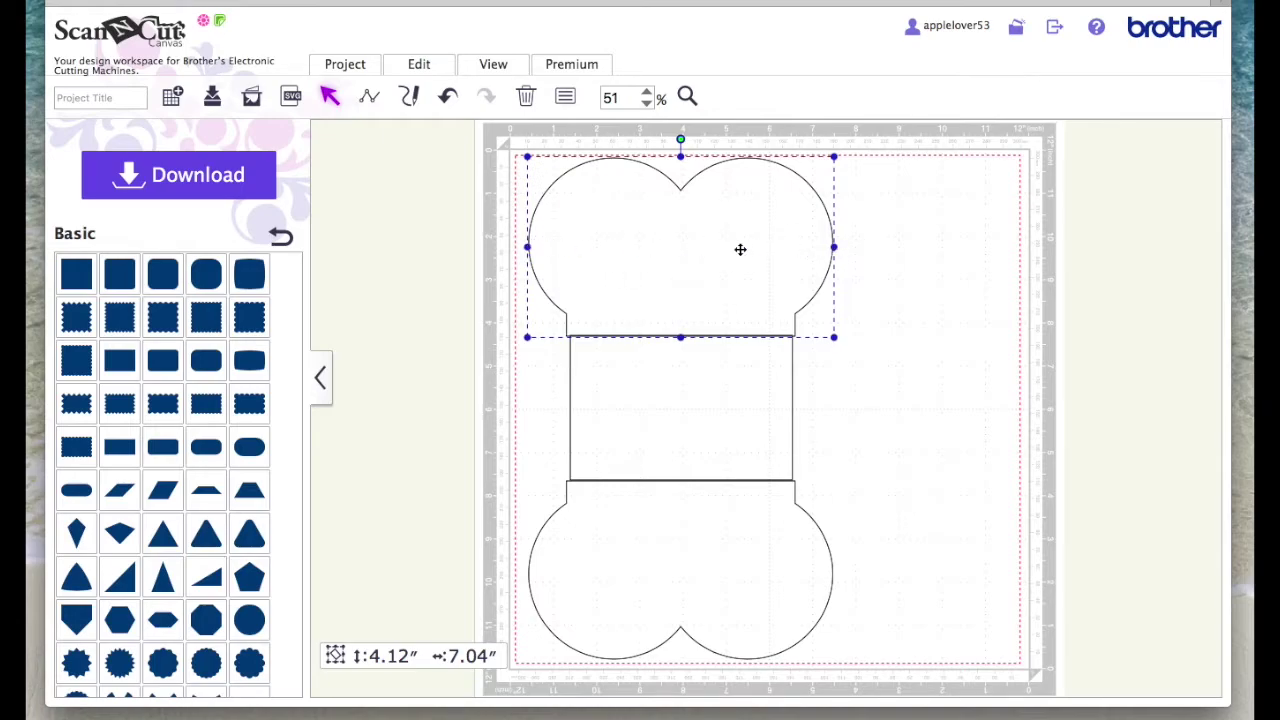
{"action": "left_click", "coordinate": [886, 391]}
- Zoom into the neck join and align the middle rectangle with the top shape's neck
{"action": "left_click", "coordinate": [686, 96]}
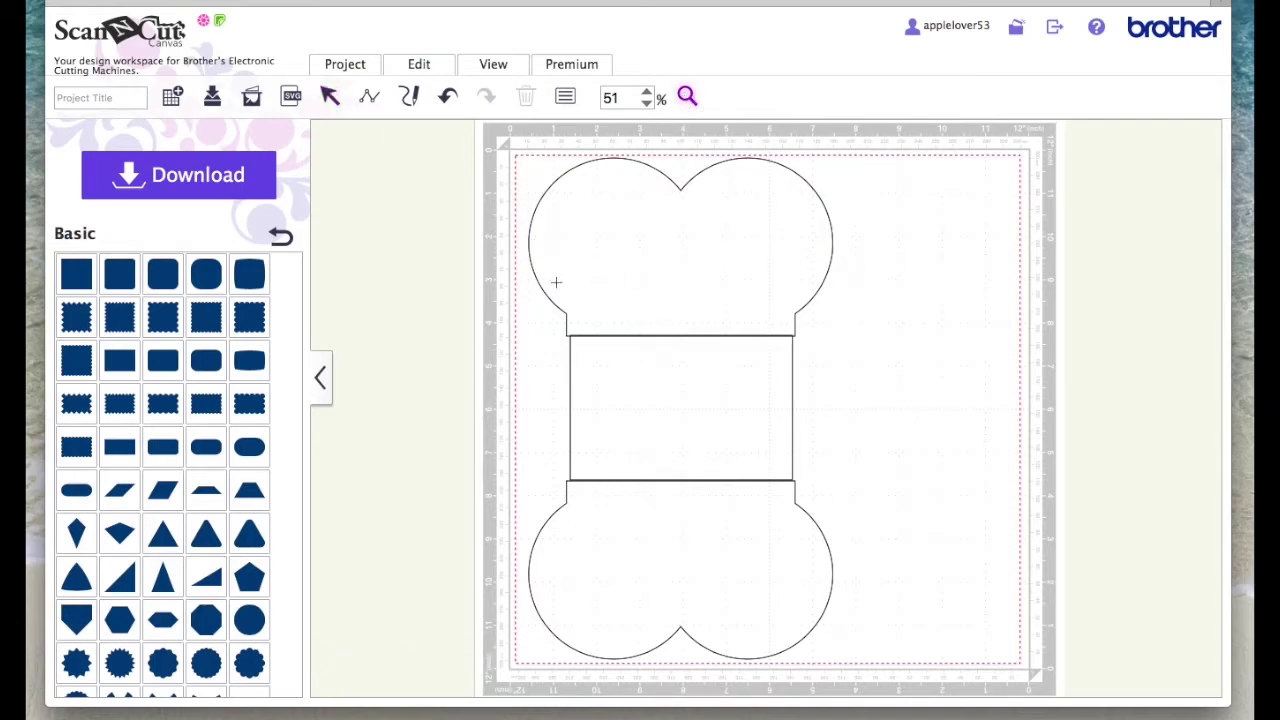
{"action": "left_click_drag", "start_coordinate": [540, 312], "coordinate": [870, 410]}
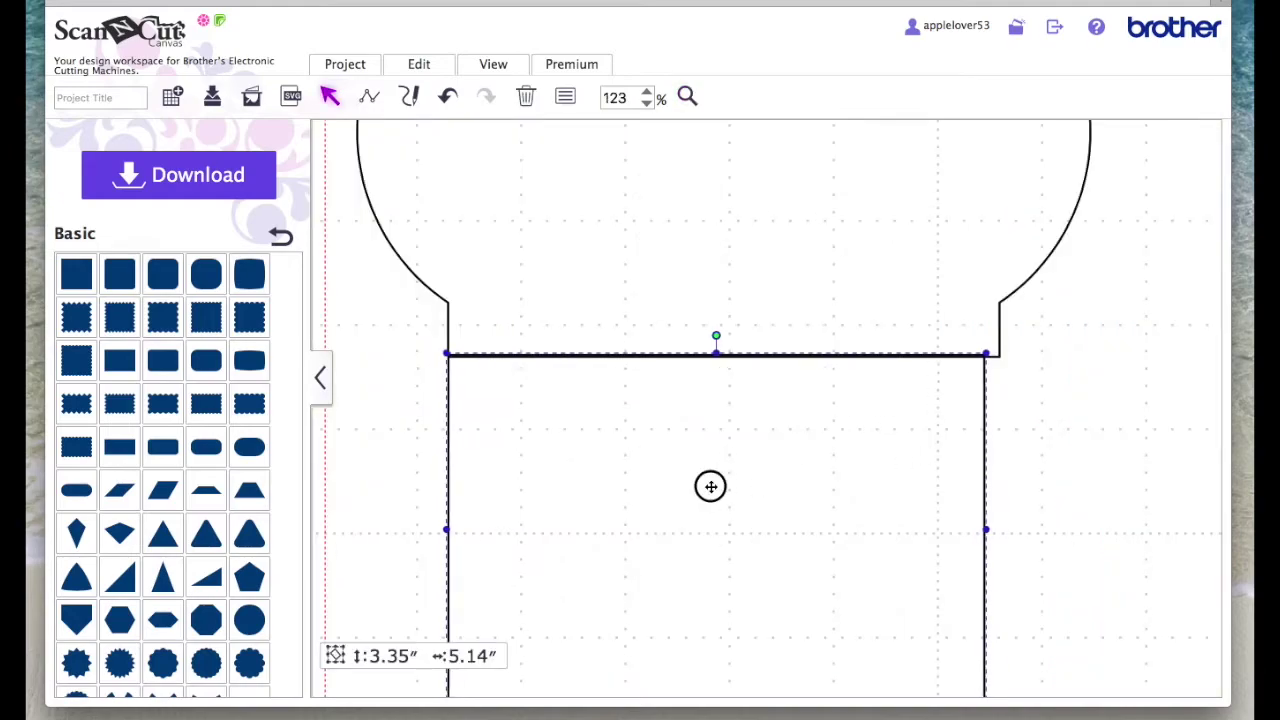
{"action": "left_click_drag", "start_coordinate": [713, 486], "coordinate": [719, 486]}
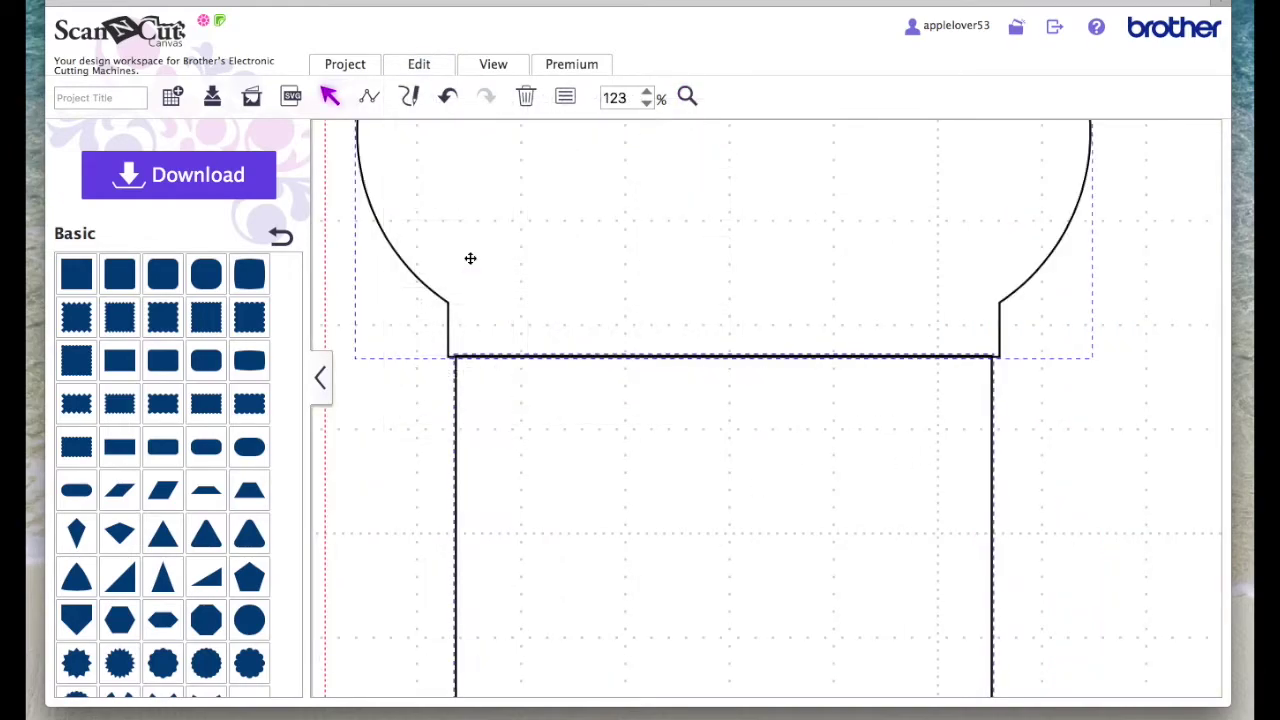
{"action": "left_click_drag", "start_coordinate": [632, 442], "coordinate": [625, 443]}
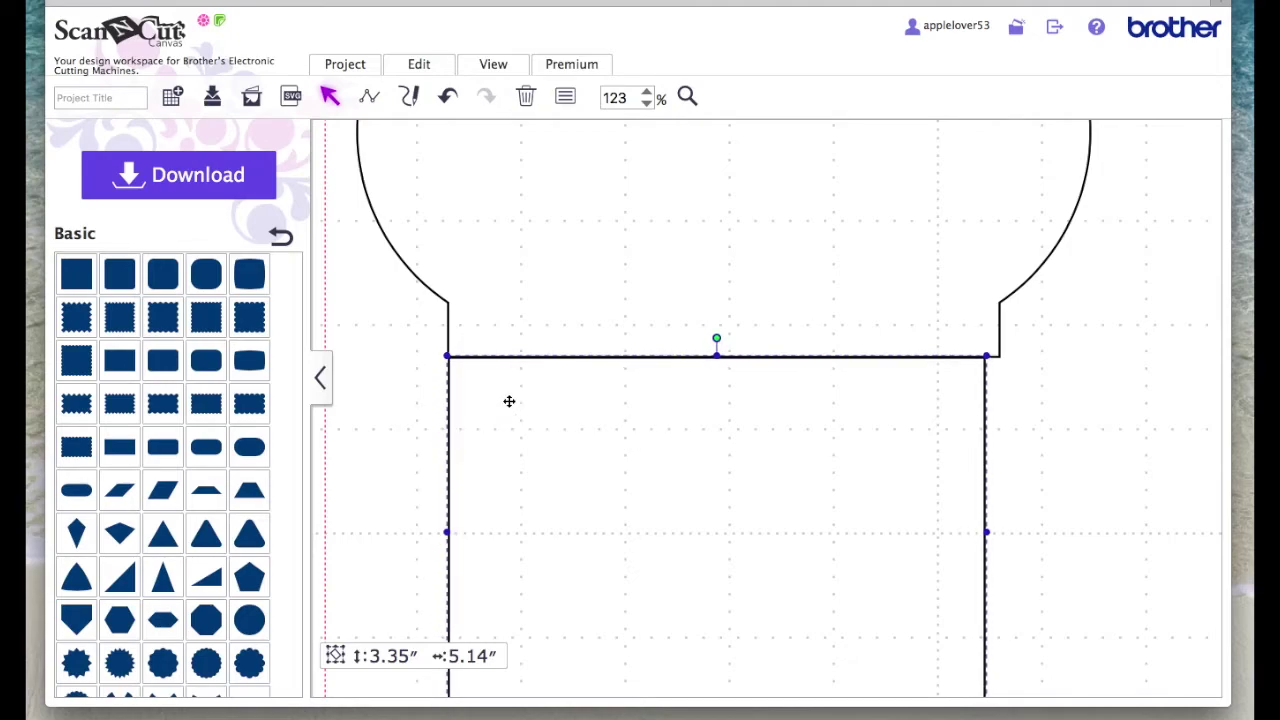
- Widen the middle rectangle to 5.28″ so it meets the neck's right edge, then fit the mat
{"action": "left_click", "coordinate": [1066, 438]}
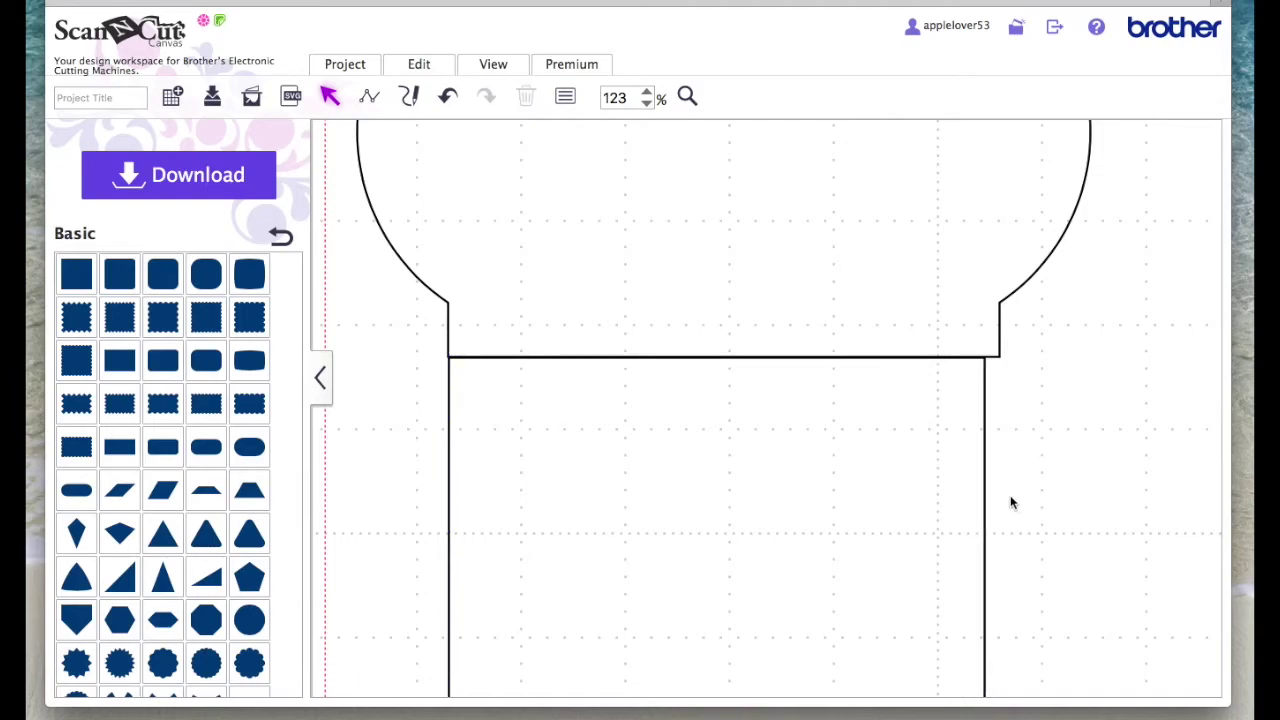
{"action": "left_click", "coordinate": [954, 423]}
{"action": "left_click_drag", "start_coordinate": [988, 534], "coordinate": [1000, 531]}
{"action": "left_click", "coordinate": [1054, 530]}
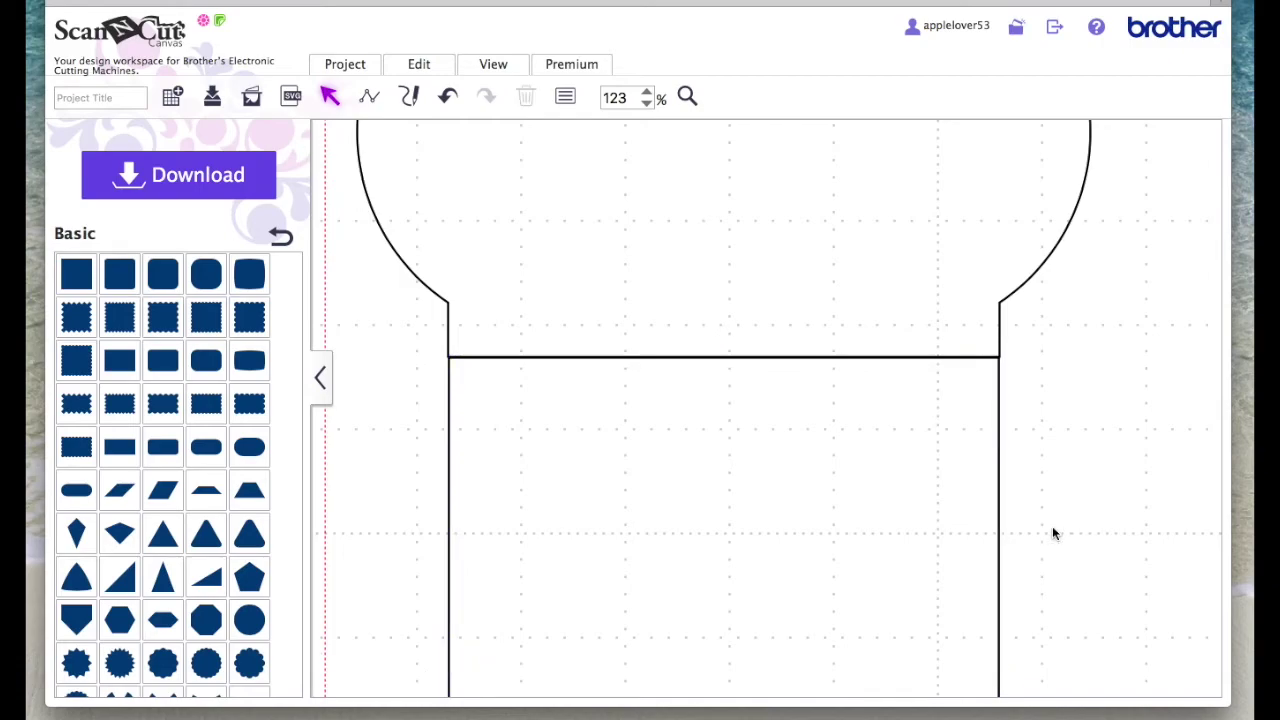
{"action": "left_click", "coordinate": [500, 70]}
{"action": "left_click", "coordinate": [538, 125]}
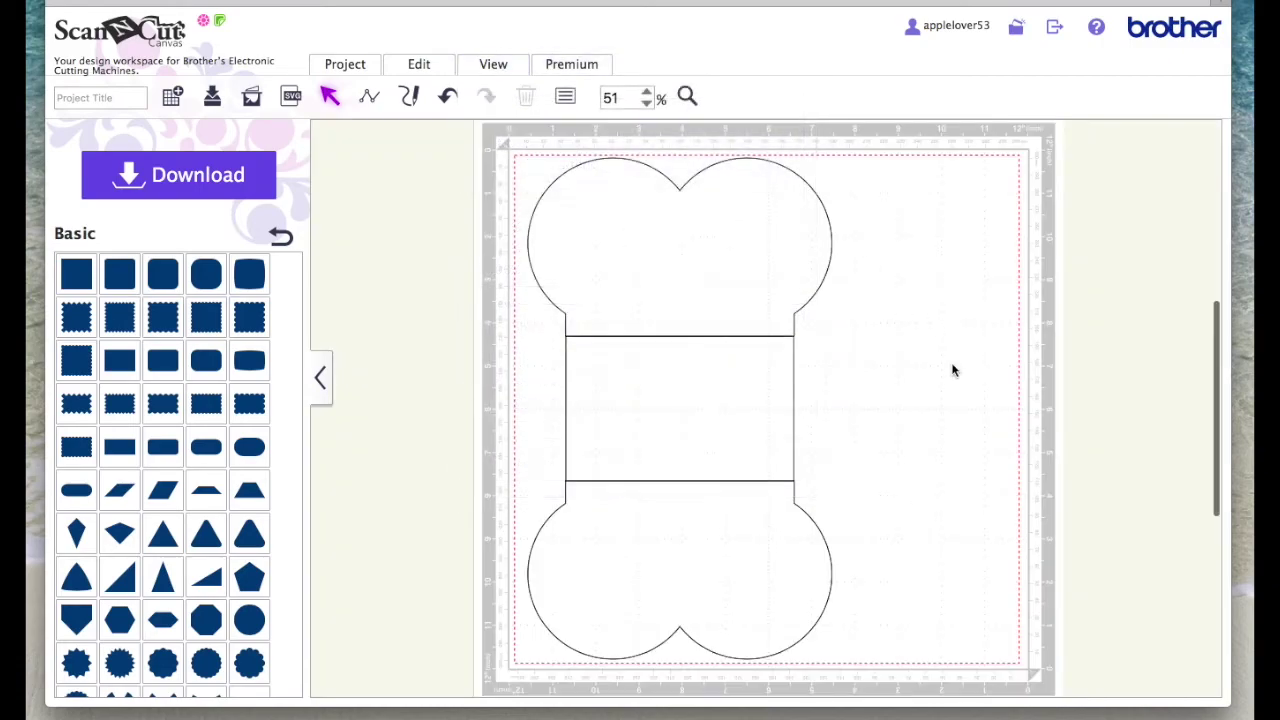
{"action": "left_click", "coordinate": [713, 421]}
- Give the top and bottom end shapes green outlines in the Properties panel
{"action": "left_click", "coordinate": [474, 241]}
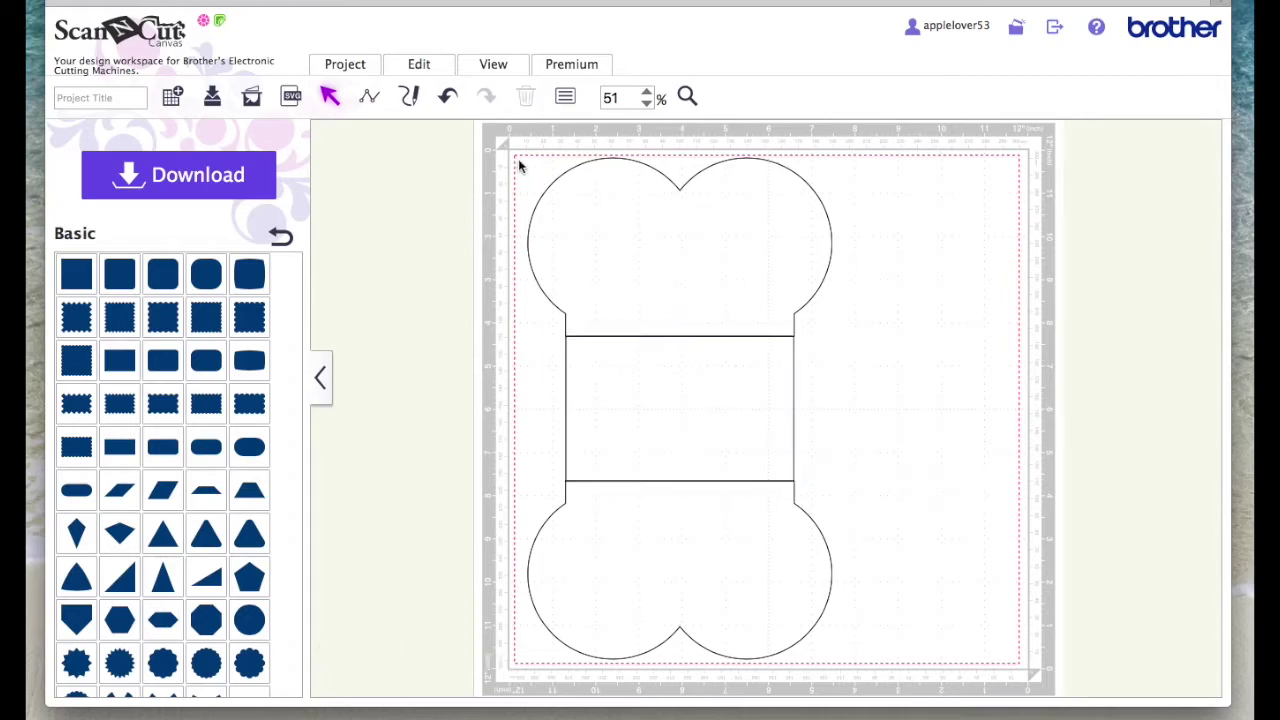
{"action": "left_click", "coordinate": [648, 291]}
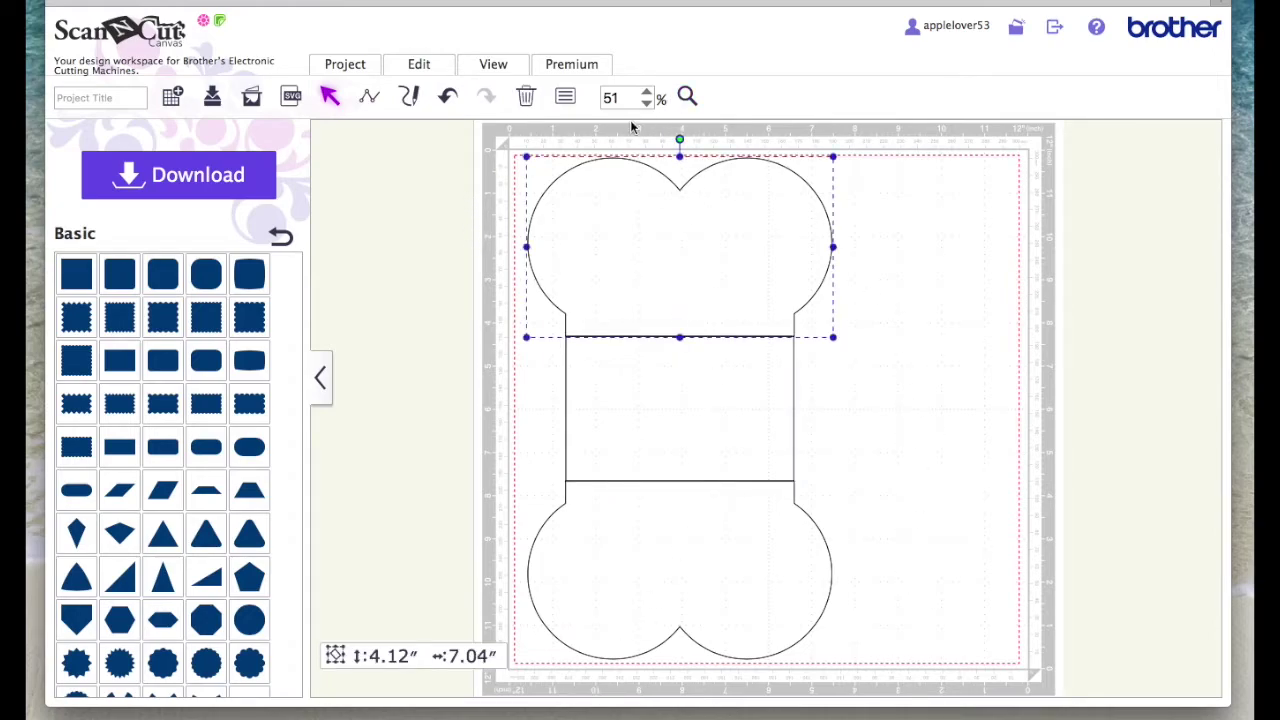
{"action": "left_click", "coordinate": [565, 97]}
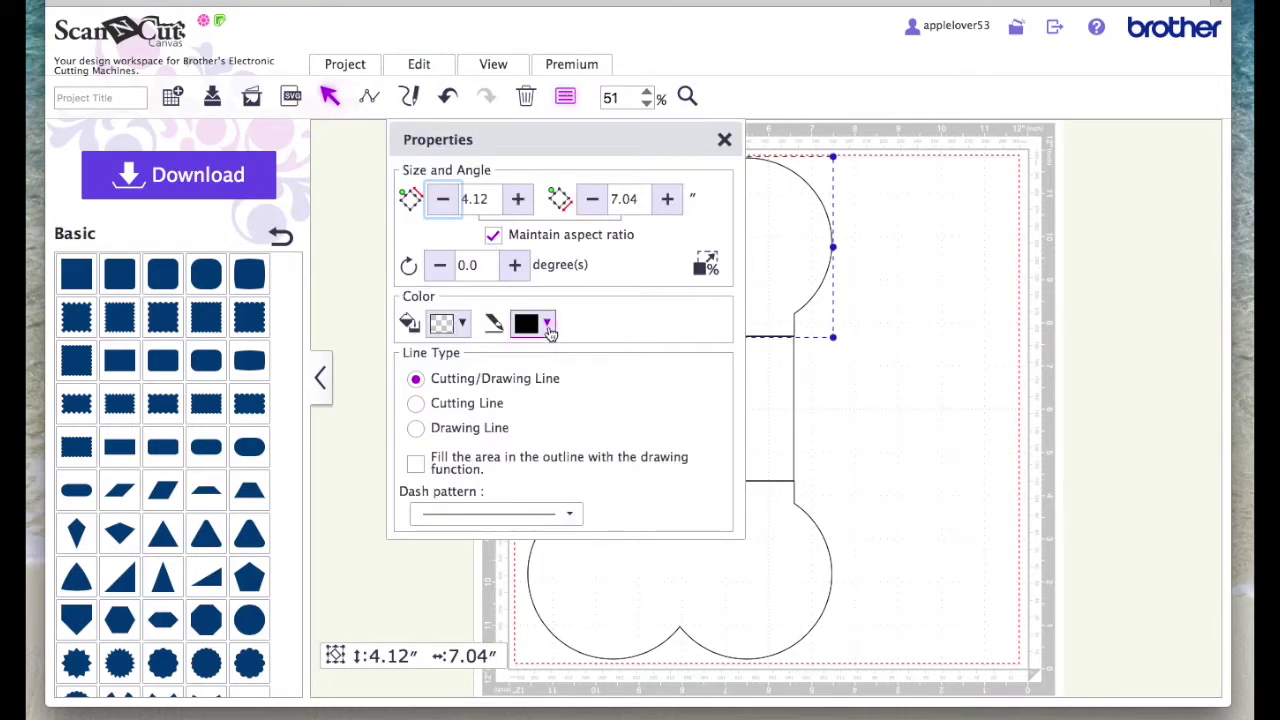
{"action": "left_click", "coordinate": [548, 326]}
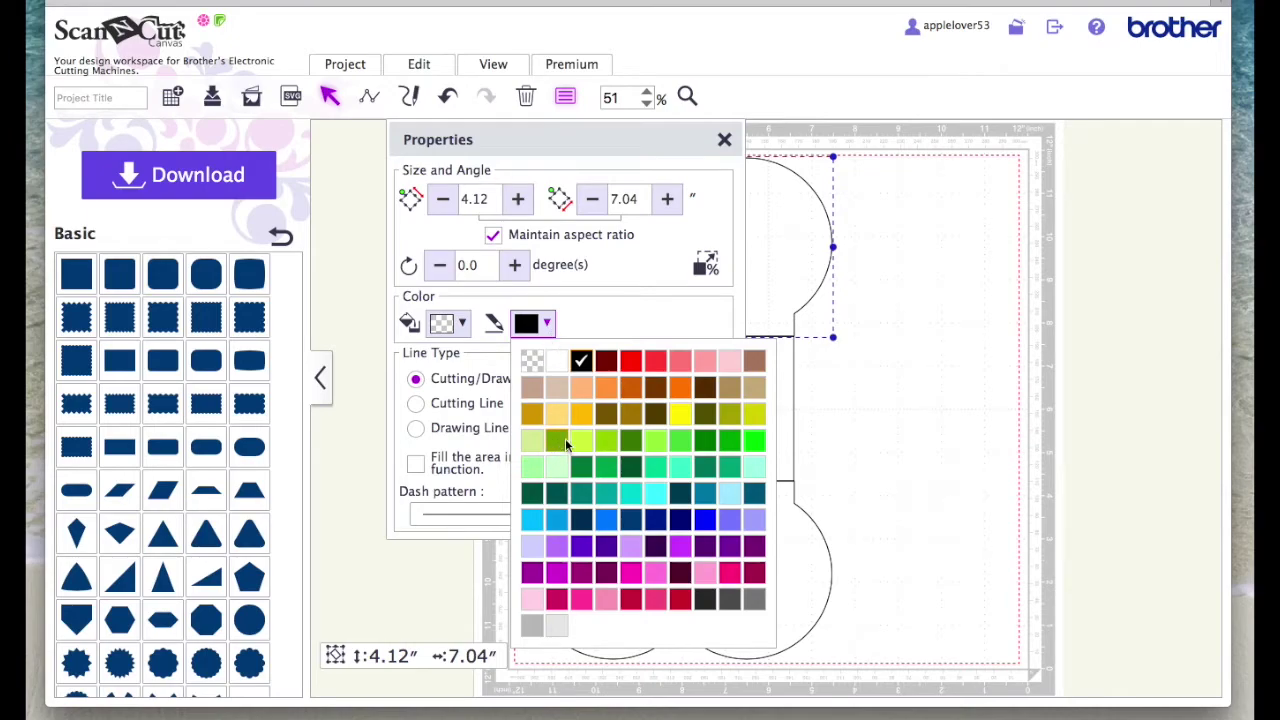
{"action": "left_click", "coordinate": [565, 438]}
{"action": "left_click", "coordinate": [546, 323]}
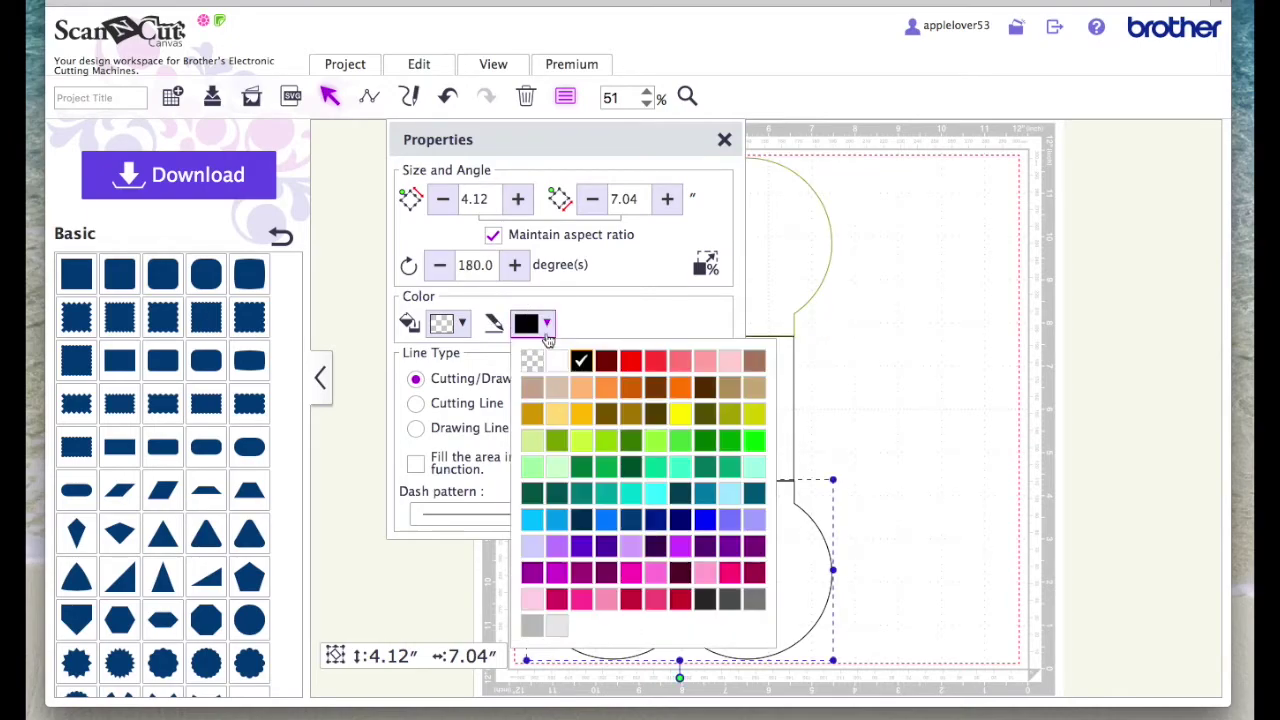
{"action": "left_click", "coordinate": [565, 441]}
- Give the middle rectangle a red outline
{"action": "left_click", "coordinate": [794, 405]}
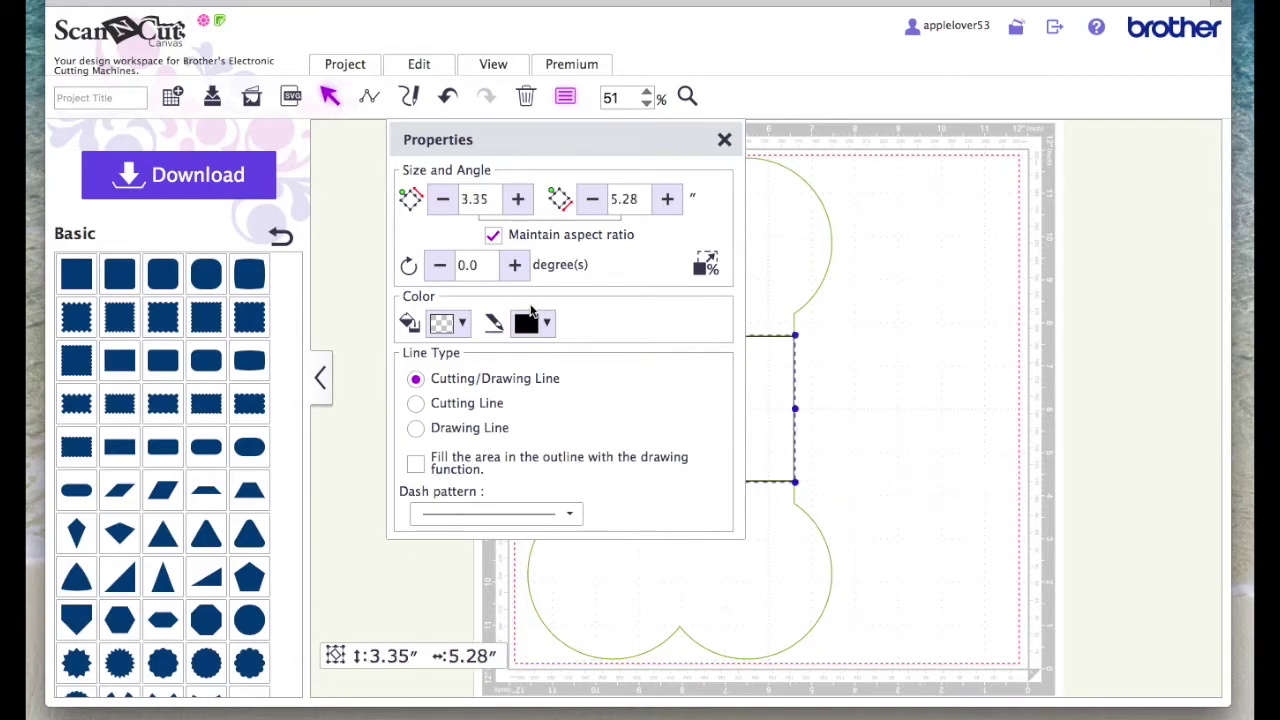
{"action": "left_click", "coordinate": [540, 323]}
{"action": "left_click", "coordinate": [631, 358]}
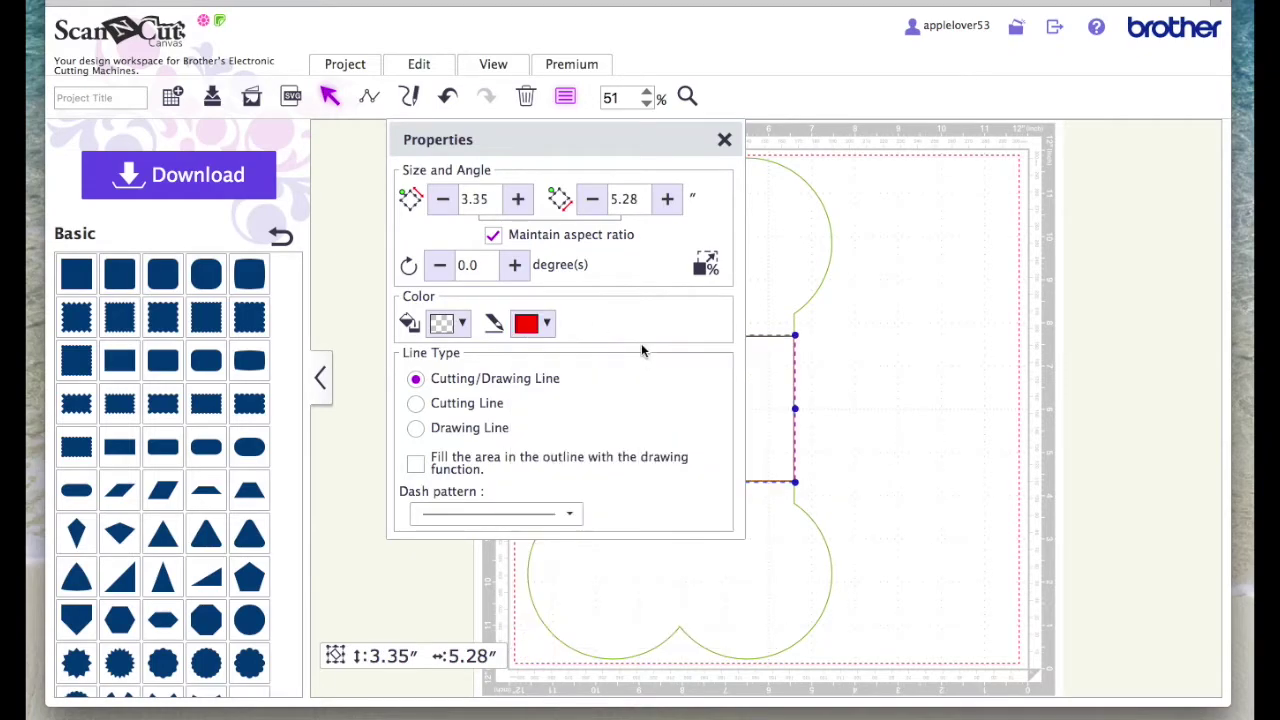
{"action": "left_click", "coordinate": [724, 139]}
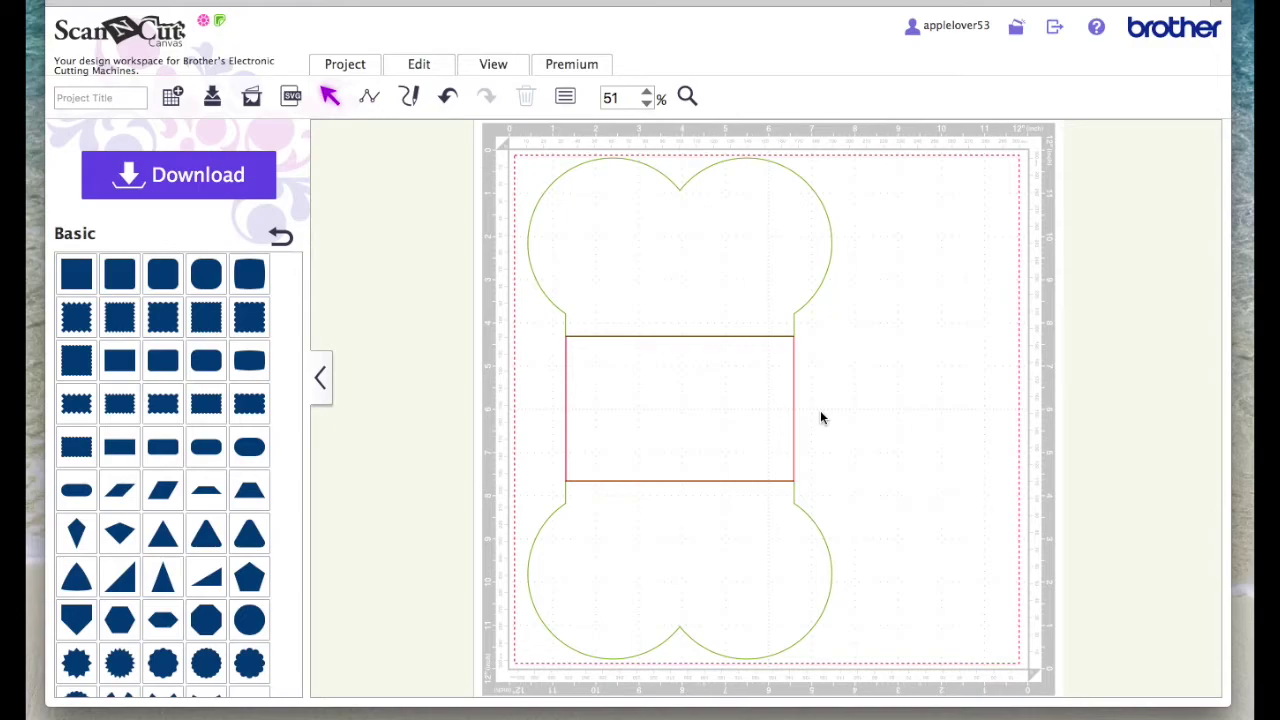
- Duplicate the top end shape and move the copy to the upper right of the mat
{"action": "left_click", "coordinate": [705, 259]}
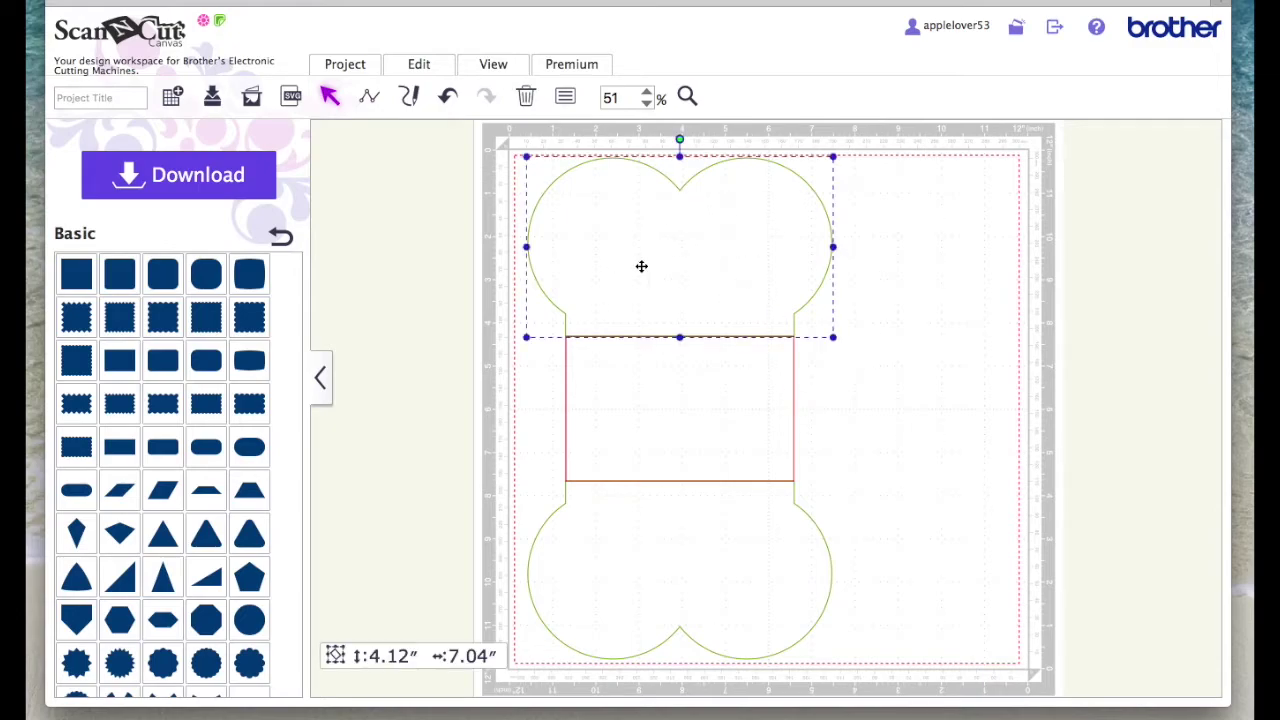
{"action": "right_click", "coordinate": [686, 249]}
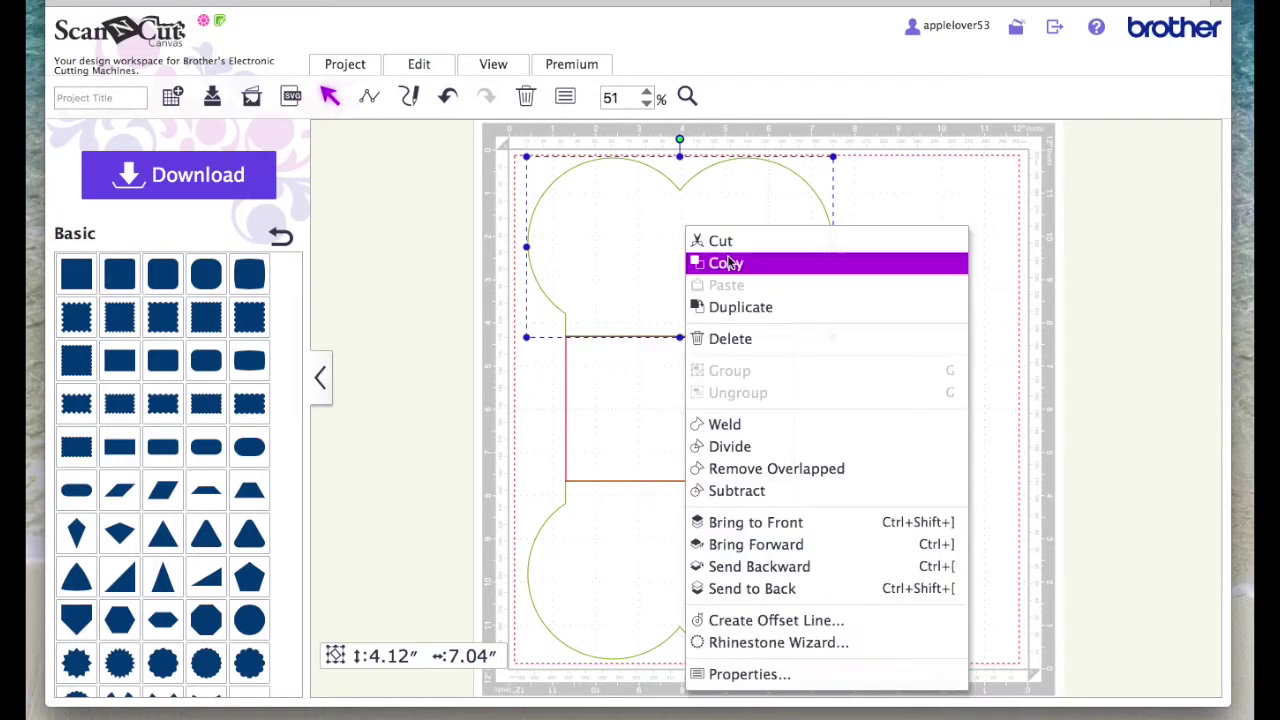
{"action": "left_click", "coordinate": [760, 306]}
{"action": "left_click_drag", "start_coordinate": [763, 335], "coordinate": [1047, 300]}
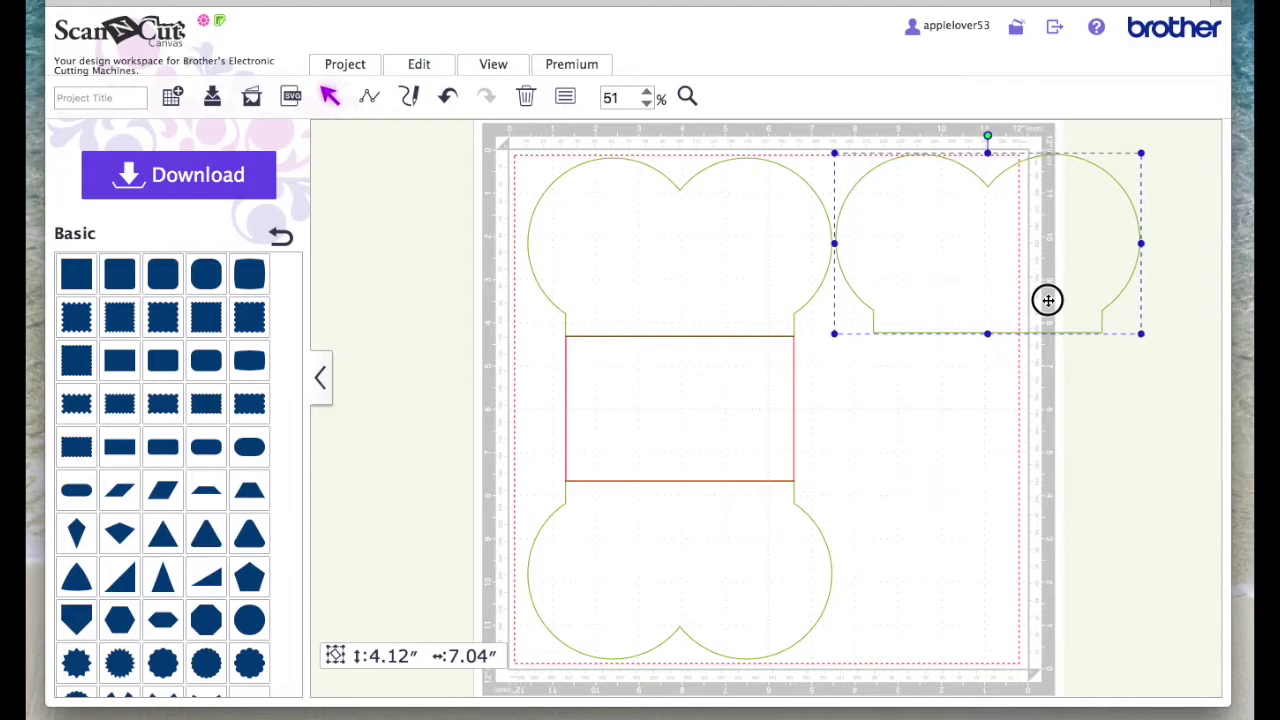
{"action": "left_click", "coordinate": [803, 129]}
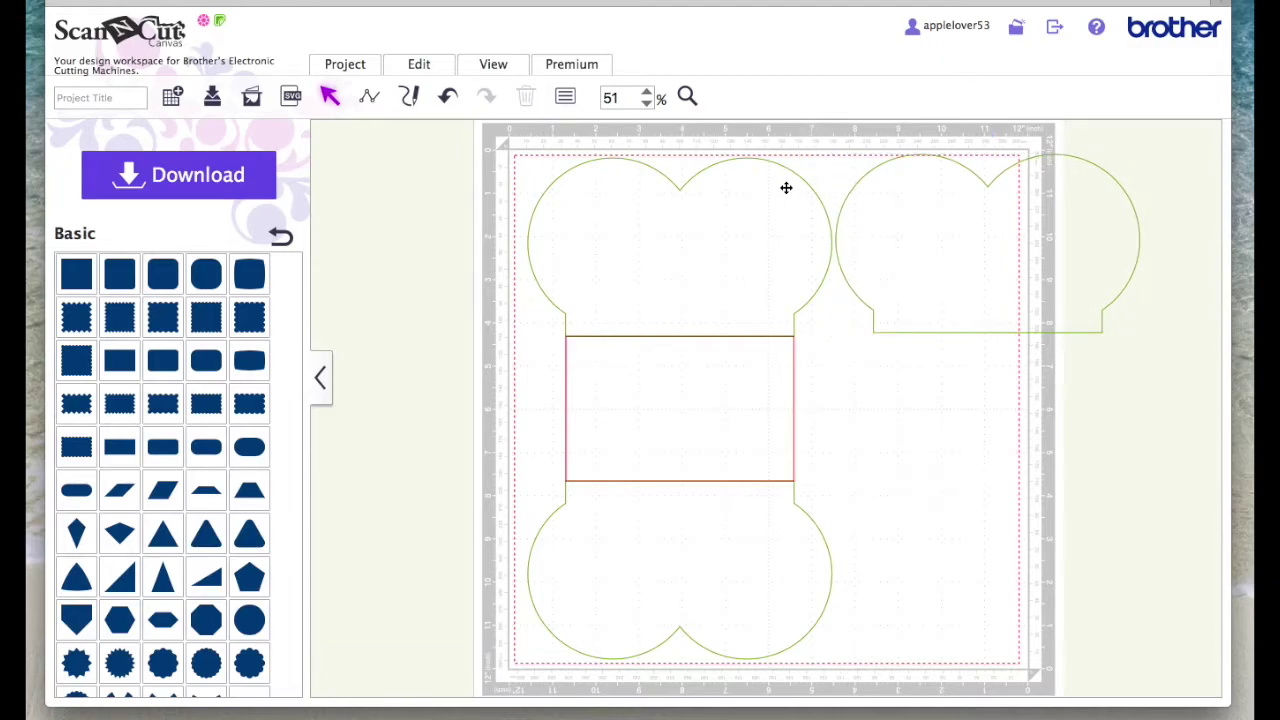
- Align the two top end pieces along their top edges
{"action": "left_click", "coordinate": [786, 189]}
{"action": "left_click", "coordinate": [878, 203], "text": "shift"}
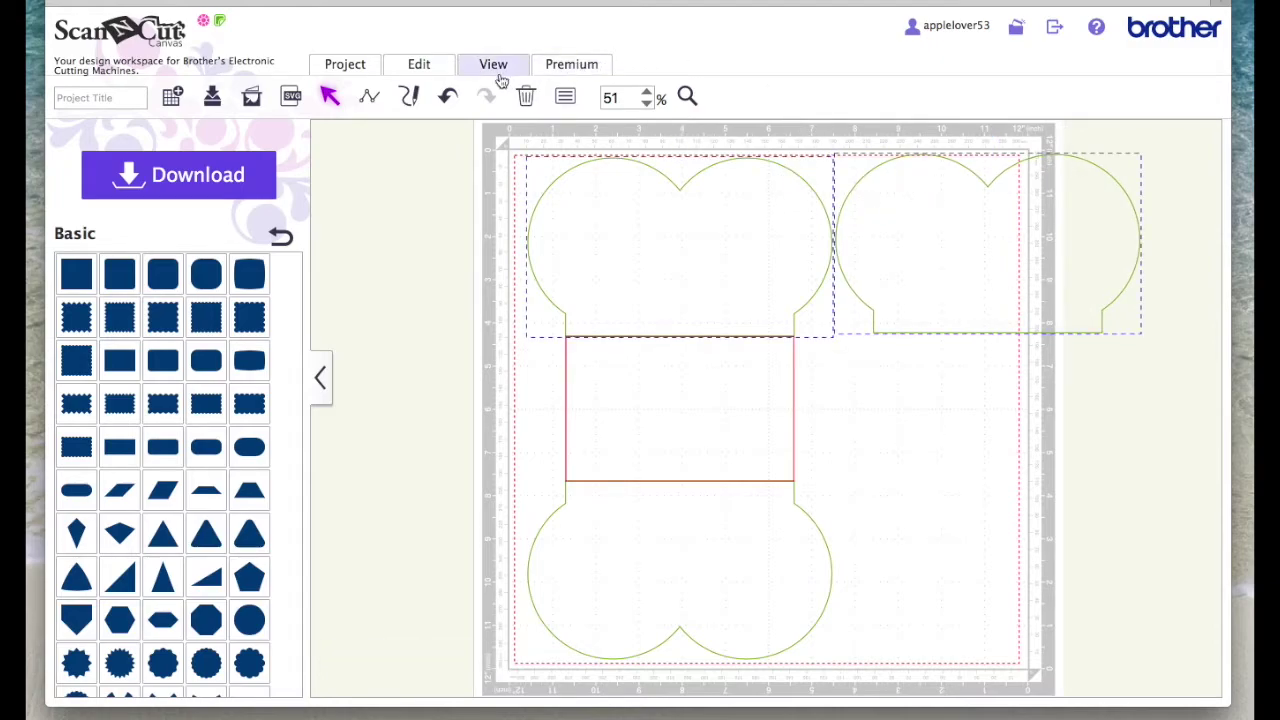
{"action": "left_click", "coordinate": [419, 64]}
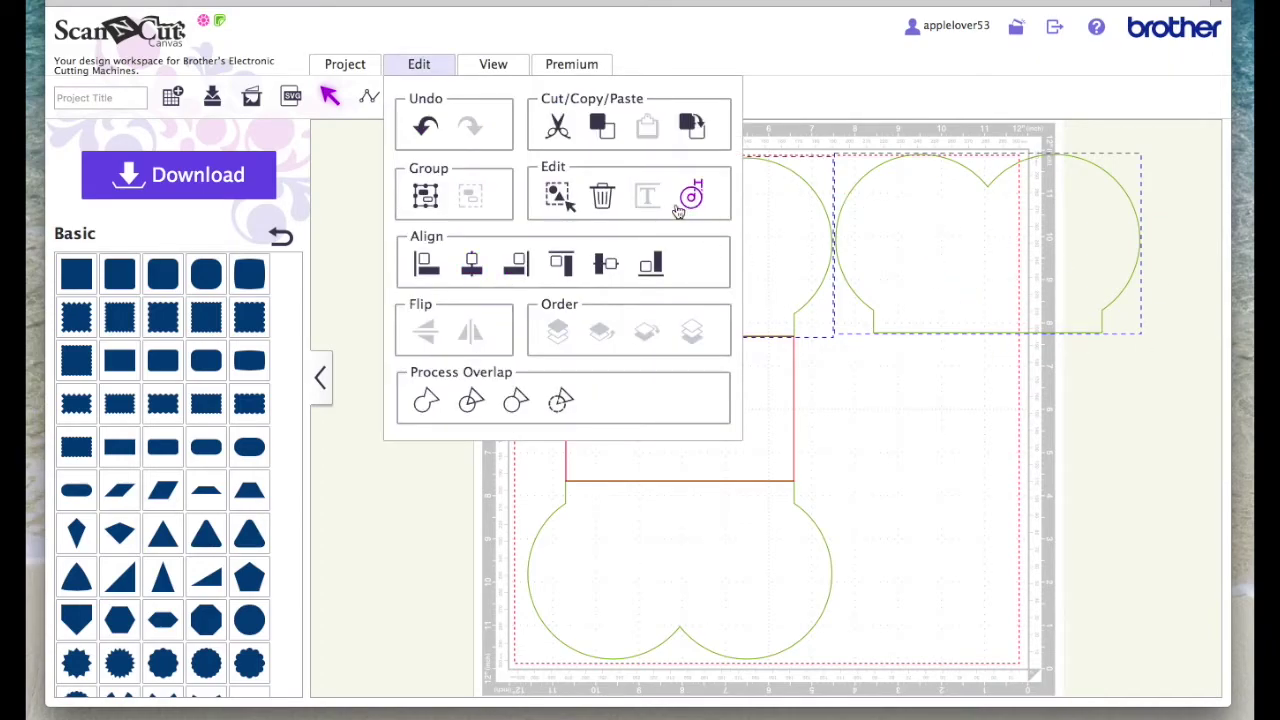
{"action": "left_click", "coordinate": [570, 265]}
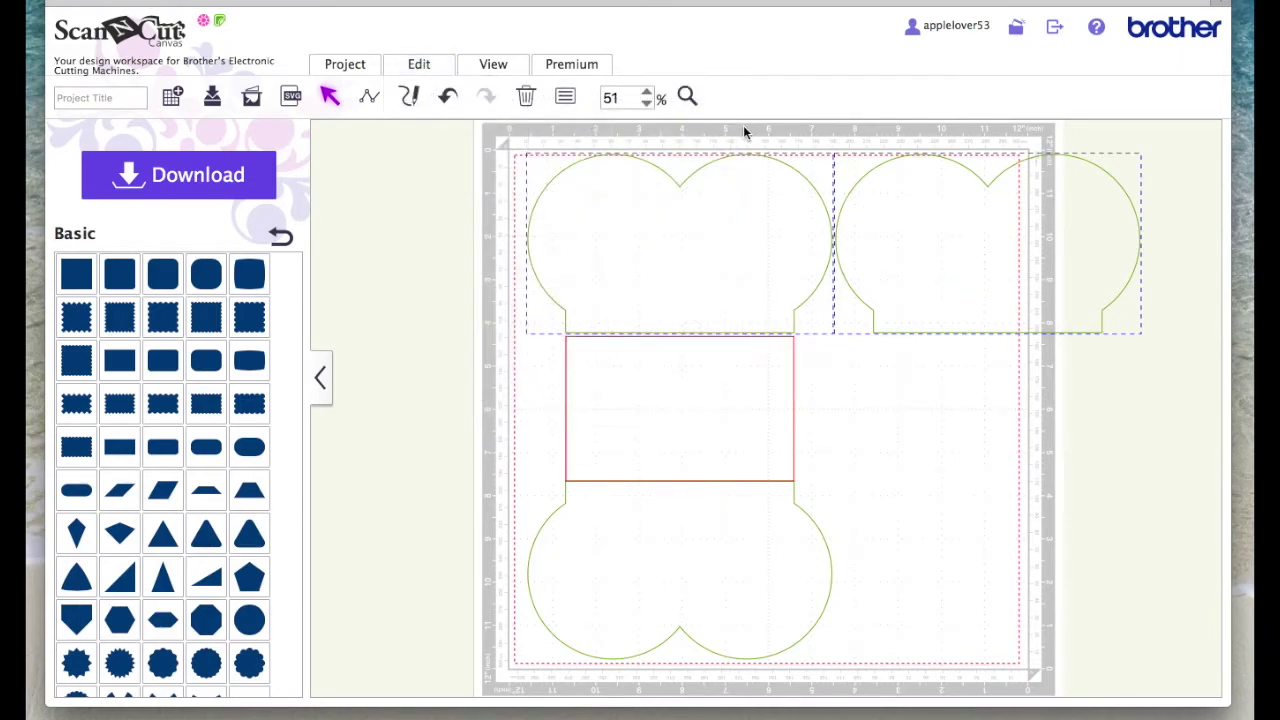
{"action": "left_click", "coordinate": [969, 331]}
{"action": "left_click", "coordinate": [969, 310]}
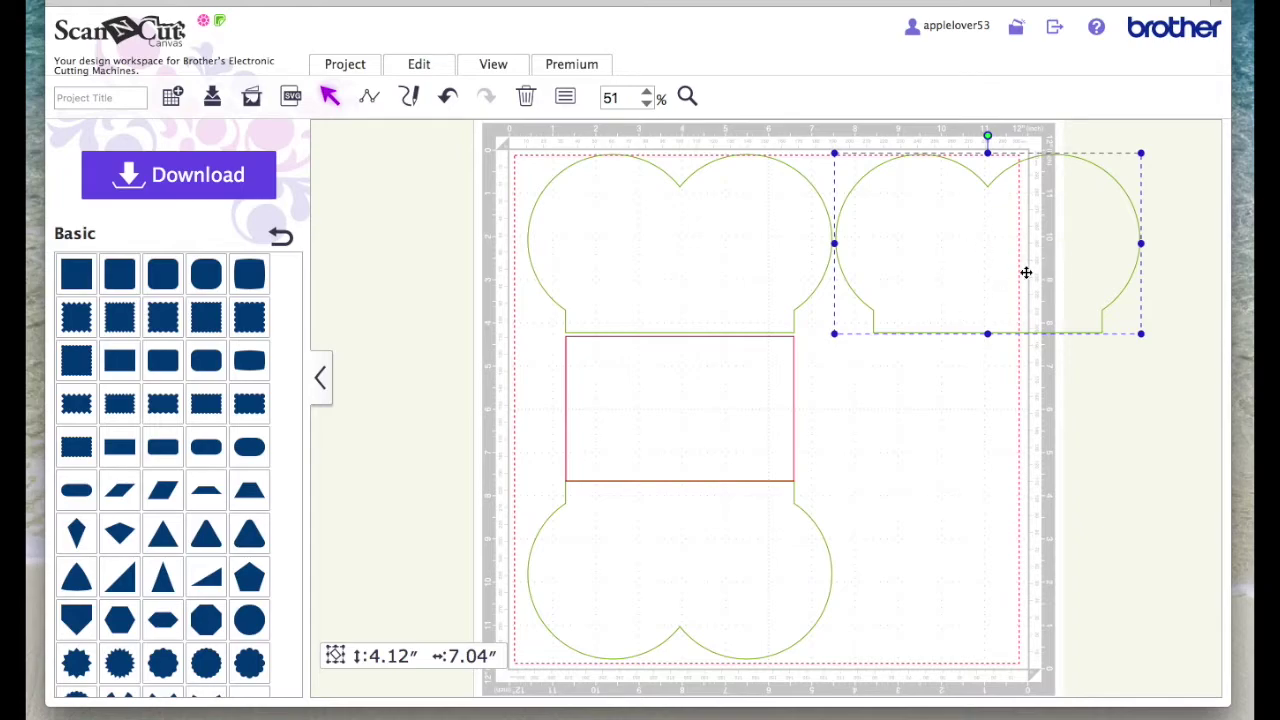
- Pull the right piece's two bottom nodes straight down, lengthening it to 7.04″ × 6.56″
{"action": "double_click", "coordinate": [1023, 274]}
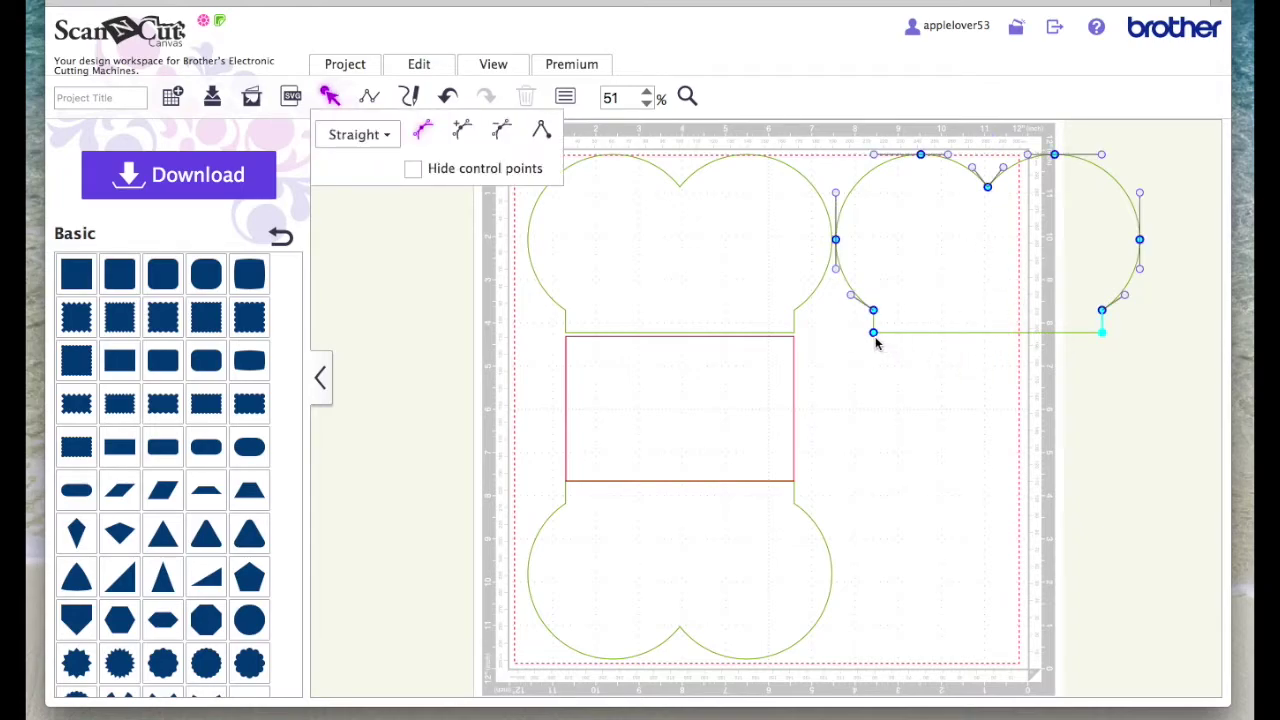
{"action": "left_click_drag", "start_coordinate": [874, 336], "coordinate": [873, 433]}
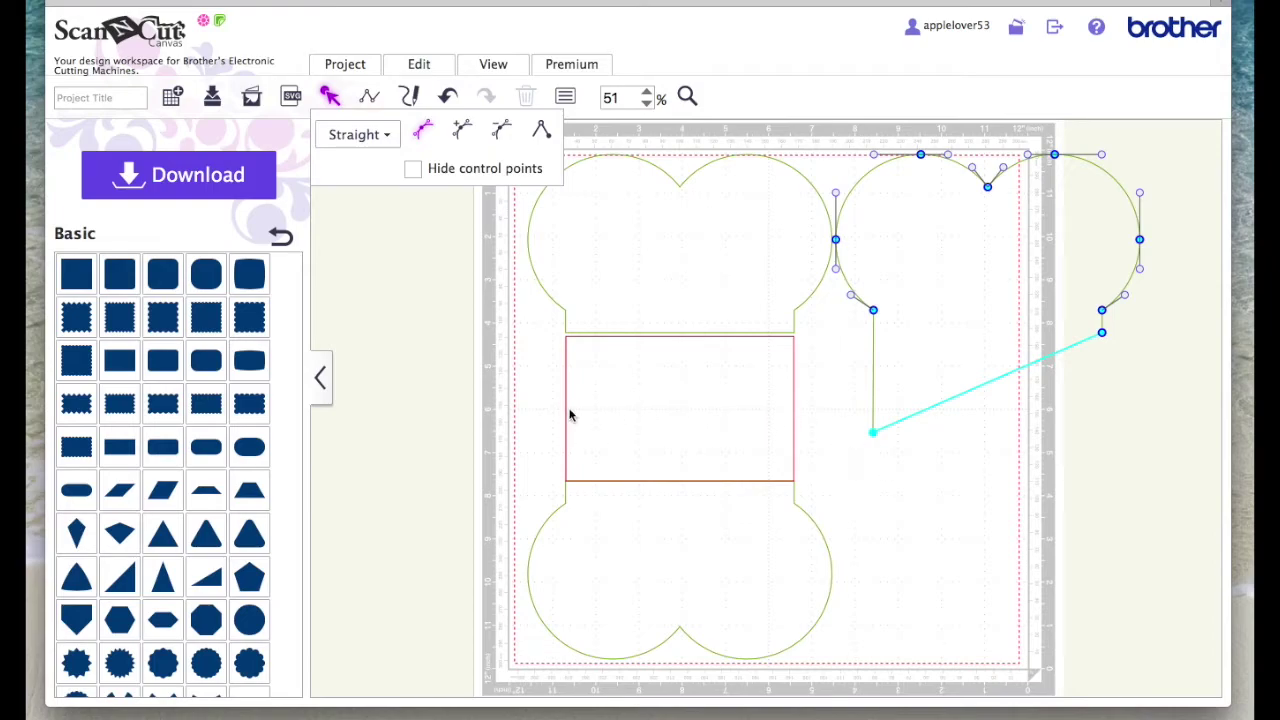
{"action": "left_click_drag", "start_coordinate": [873, 434], "coordinate": [873, 436]}
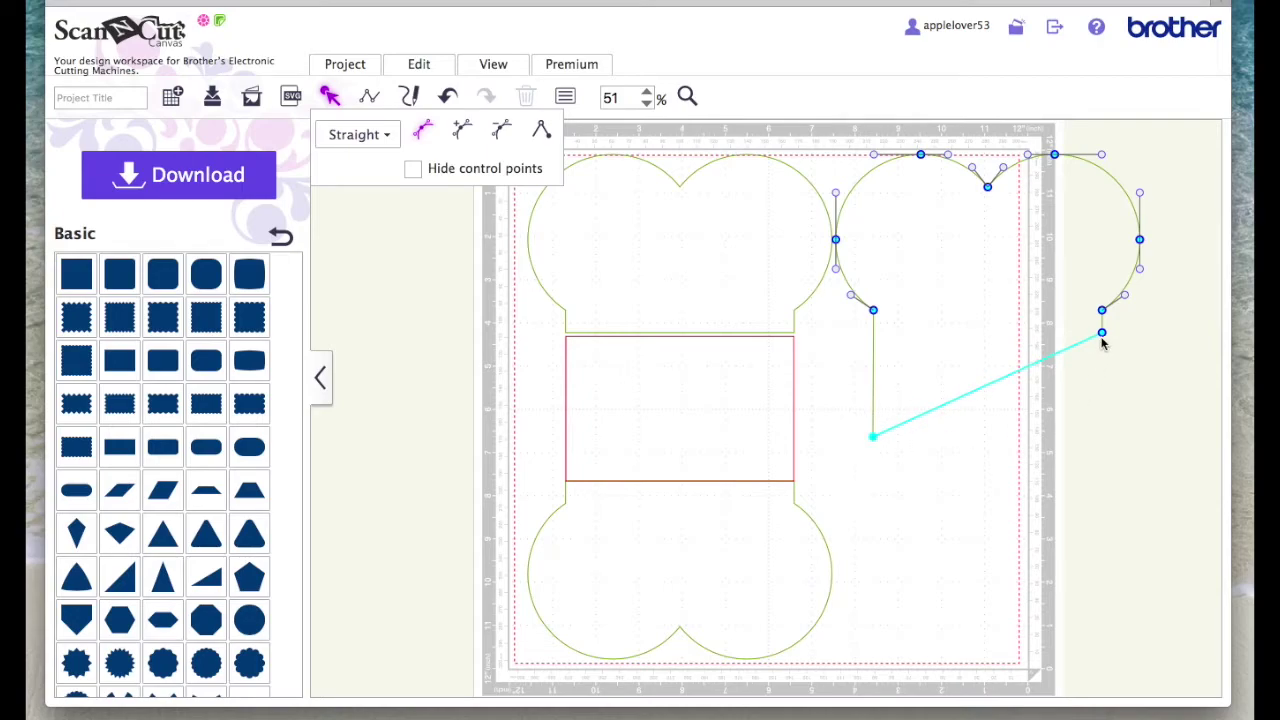
{"action": "left_click_drag", "start_coordinate": [1102, 333], "coordinate": [1102, 438]}
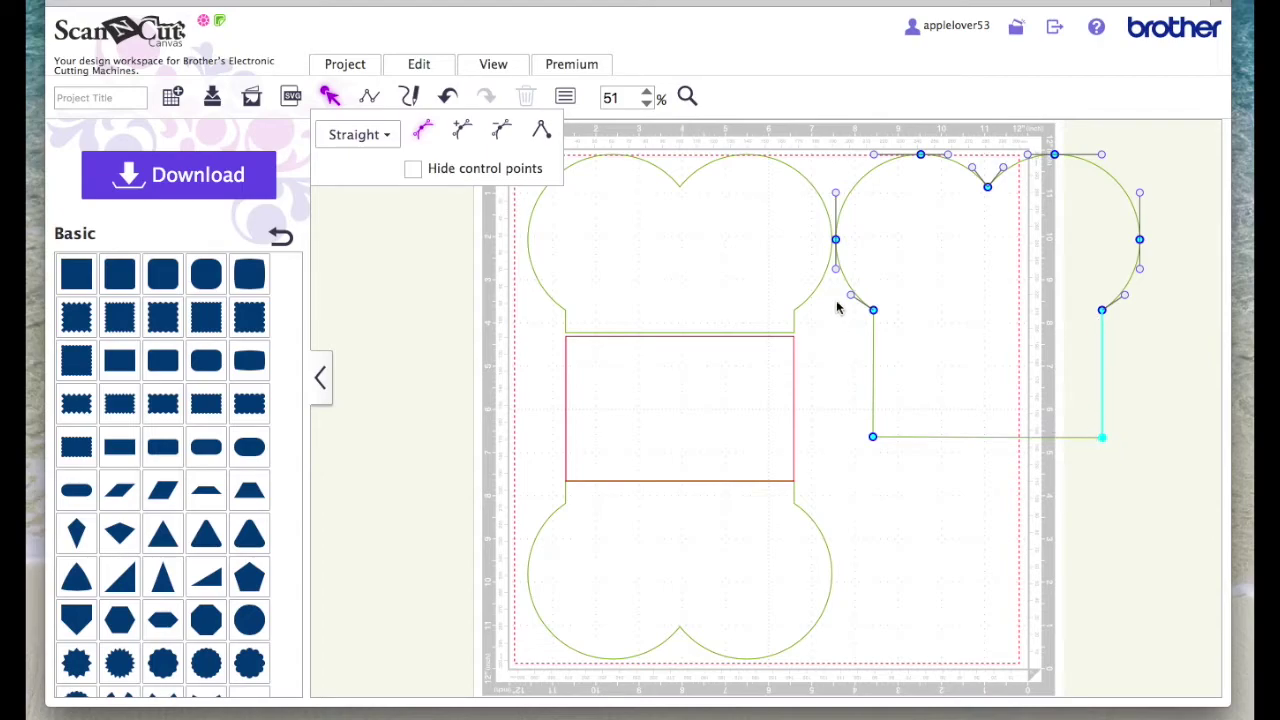
{"action": "left_click_drag", "start_coordinate": [1100, 437], "coordinate": [1101, 437]}
{"action": "left_click_drag", "start_coordinate": [873, 438], "coordinate": [873, 438]}
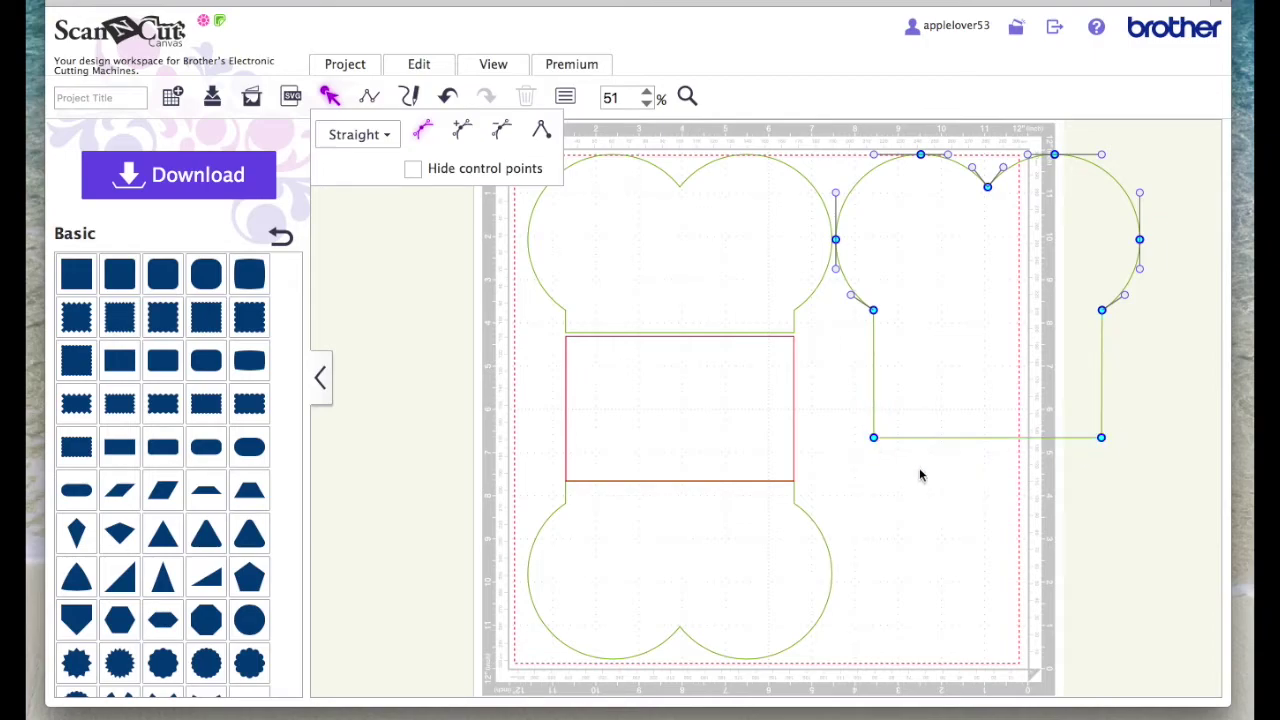
{"action": "left_click", "coordinate": [920, 474]}
{"action": "left_click", "coordinate": [1008, 277]}
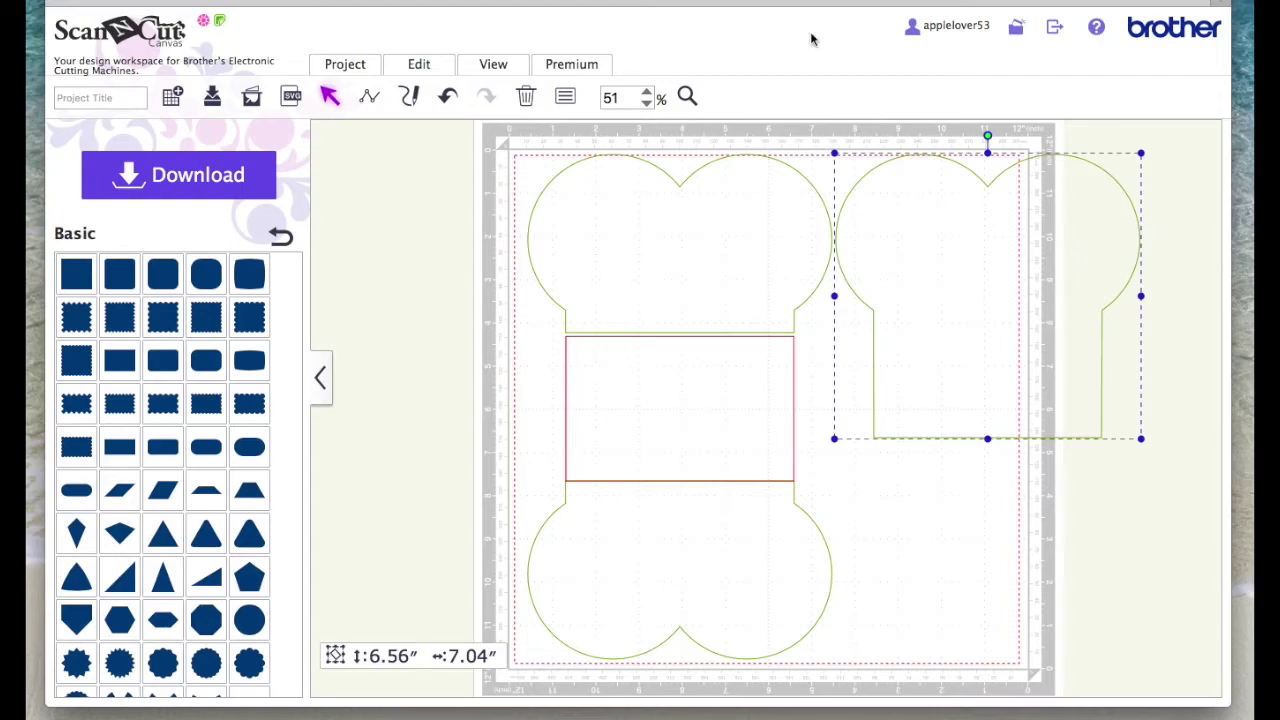
- Give the lengthened tab piece a red outline and move it over the top-left green end
{"action": "left_click", "coordinate": [565, 97]}
{"action": "left_click", "coordinate": [530, 323]}
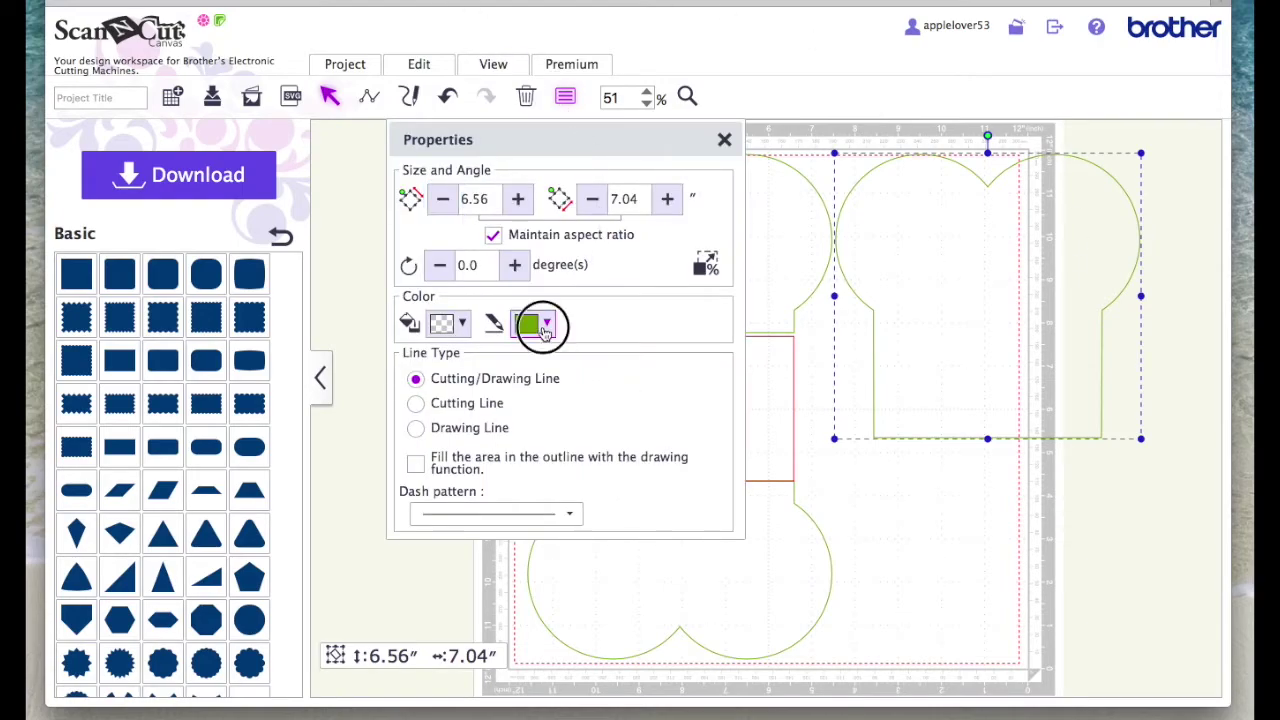
{"action": "left_click", "coordinate": [628, 362]}
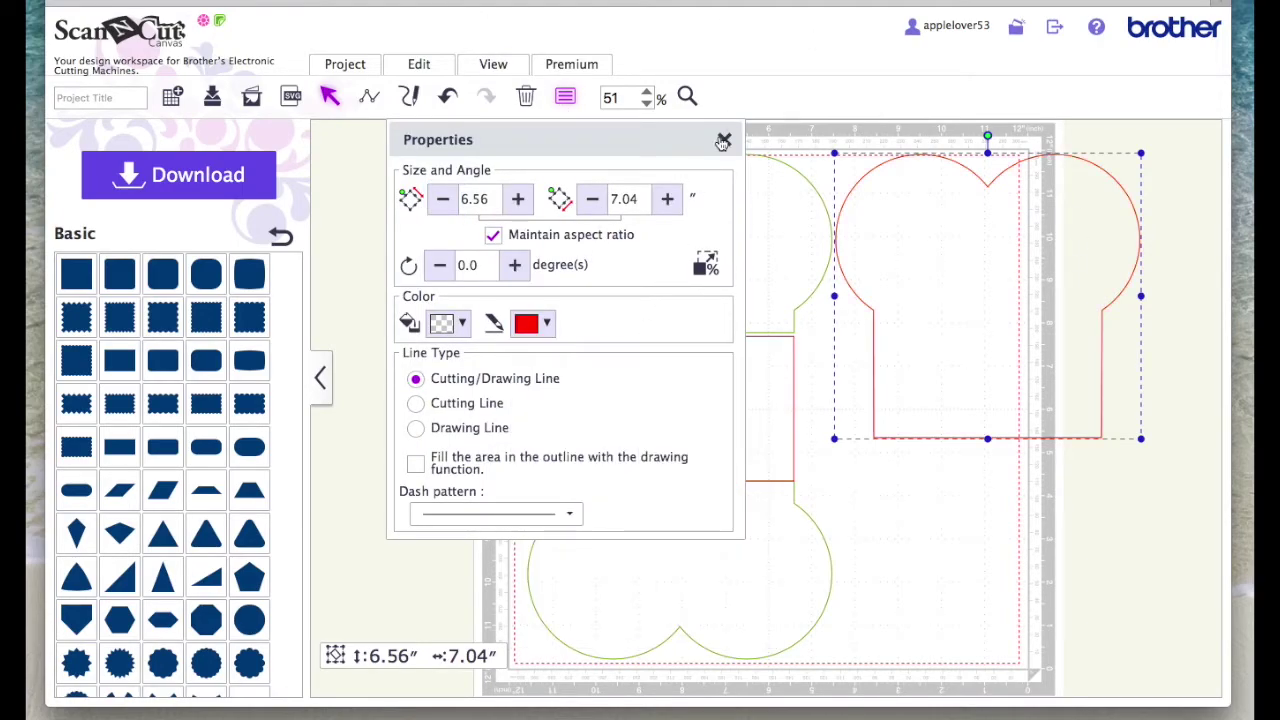
{"action": "left_click", "coordinate": [724, 139]}
{"action": "left_click_drag", "start_coordinate": [991, 286], "coordinate": [682, 287]}
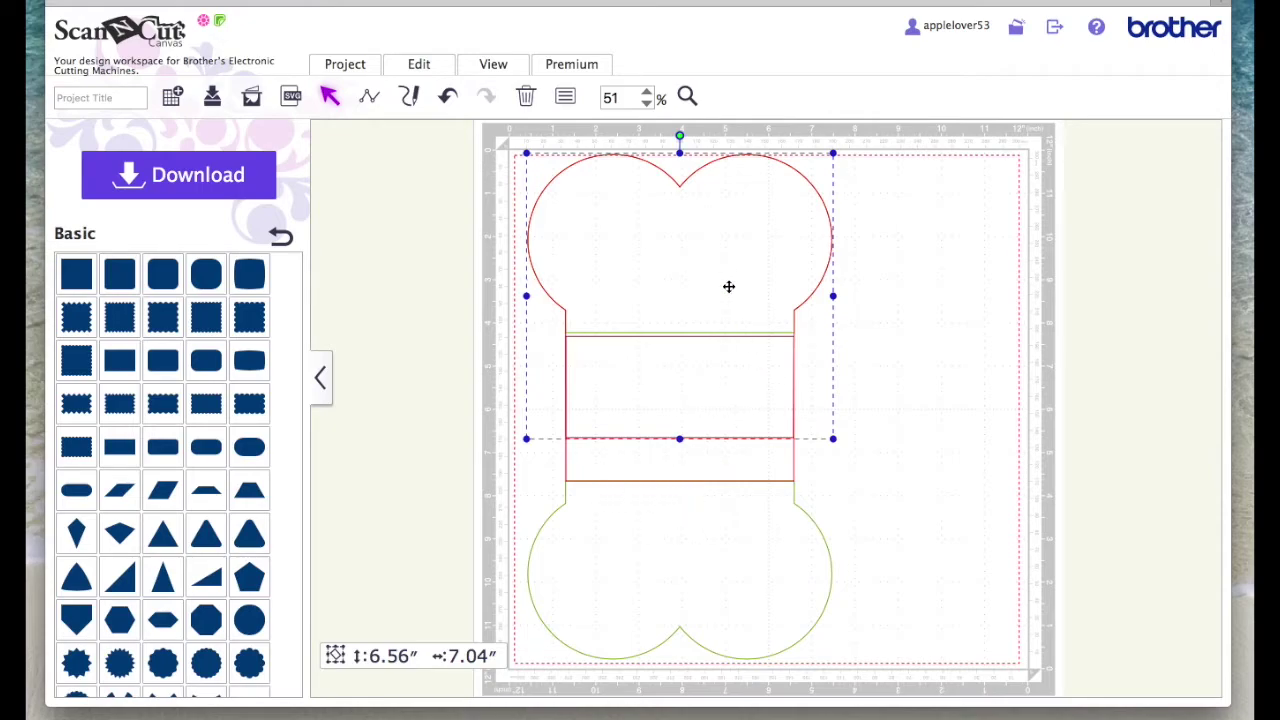
- Duplicate the red piece, turn the copy 180° over the bottom green end, and shift the top piece right
{"action": "right_click", "coordinate": [751, 237]}
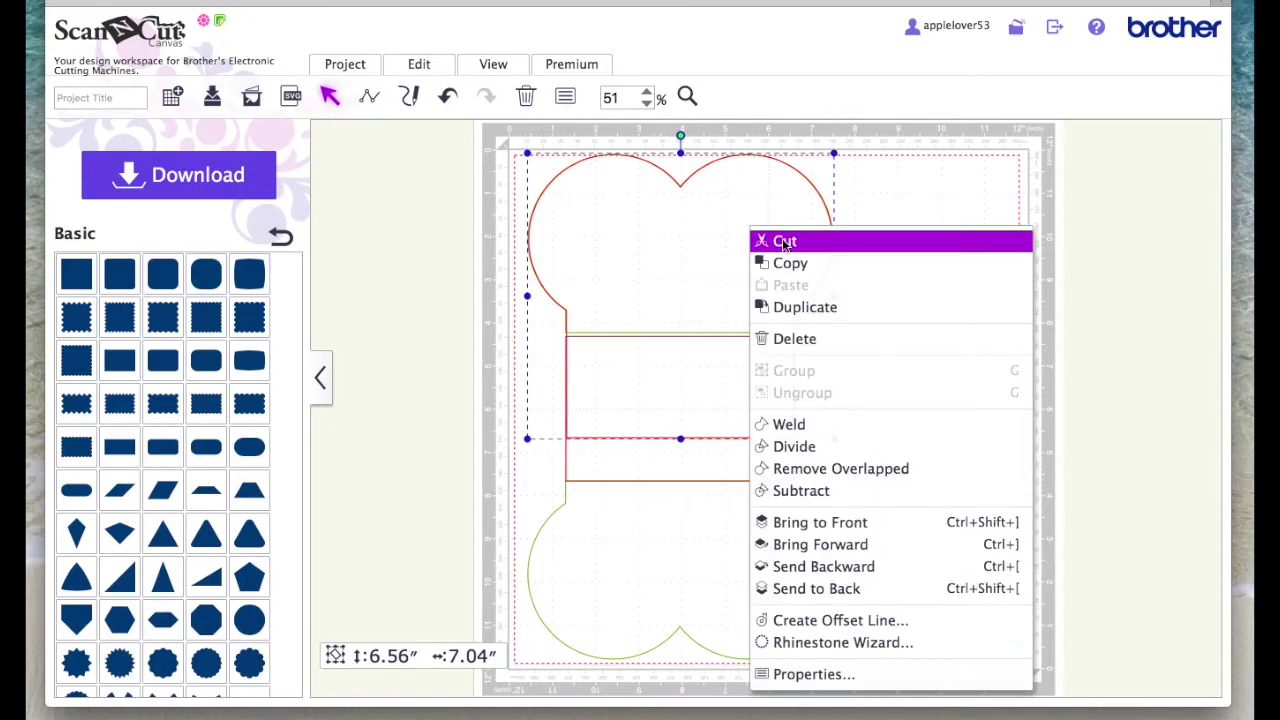
{"action": "left_click", "coordinate": [872, 305]}
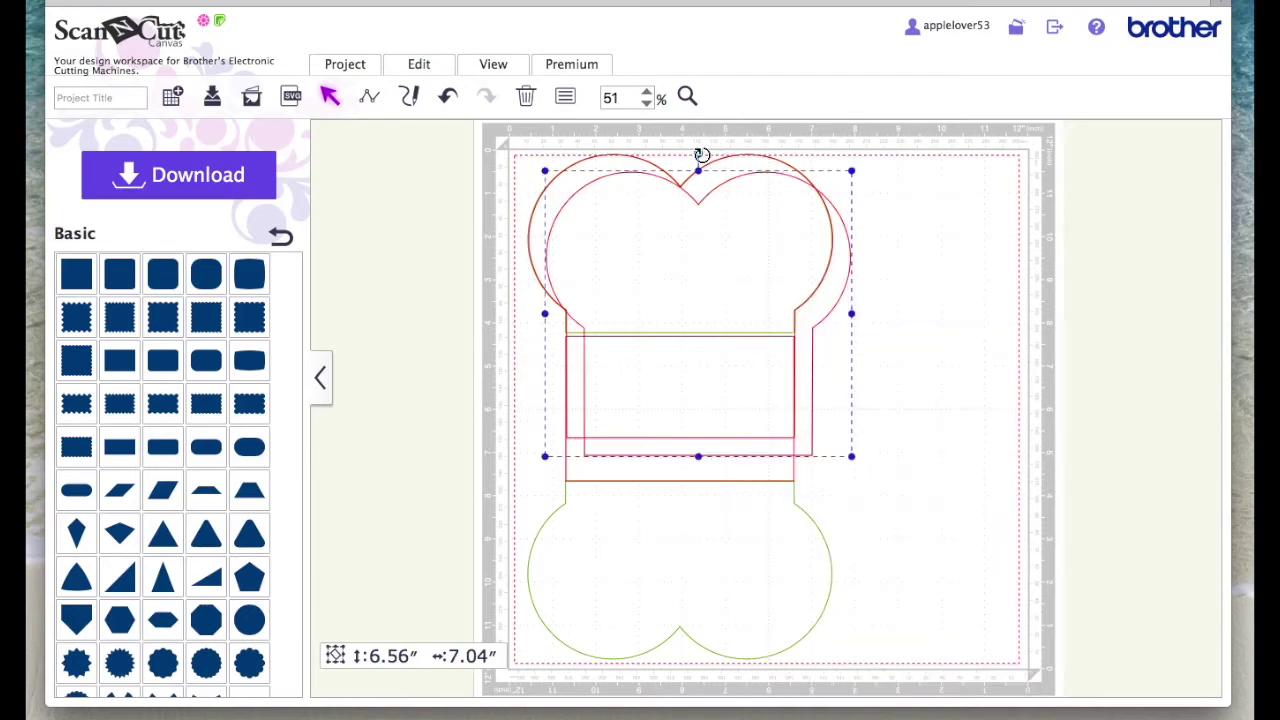
{"action": "left_click_drag", "start_coordinate": [700, 156], "coordinate": [714, 476]}
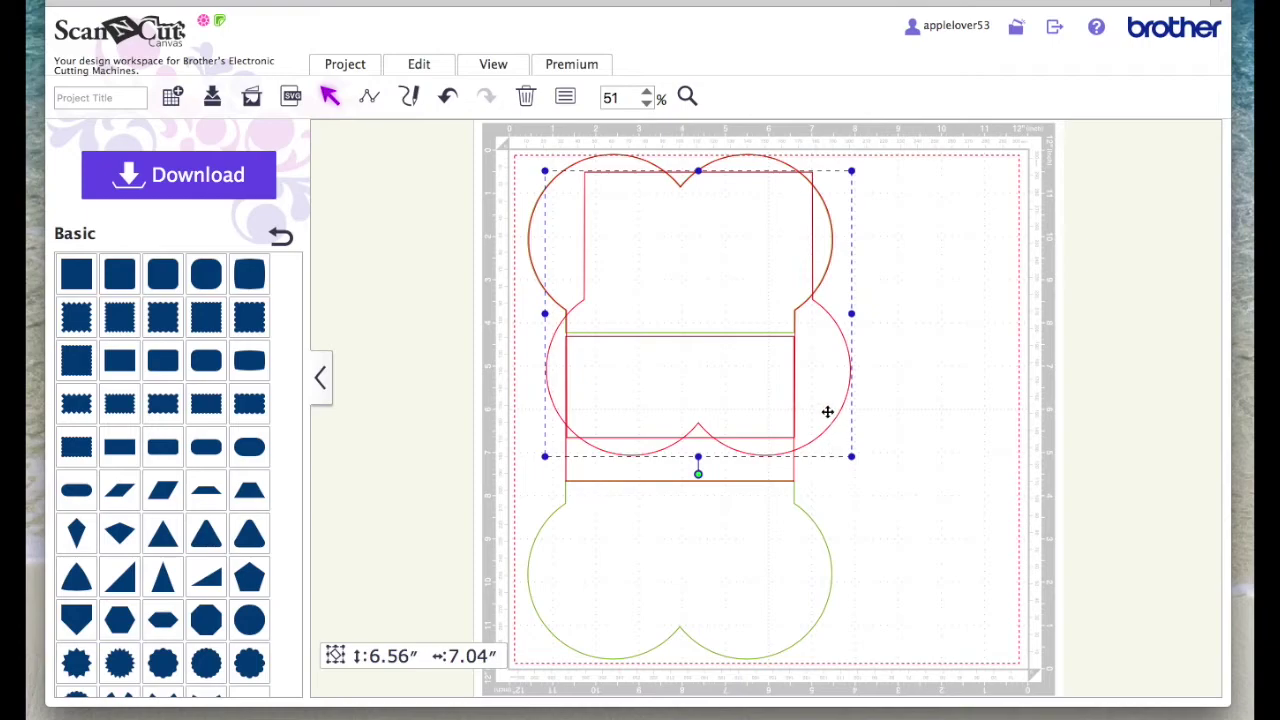
{"action": "left_click_drag", "start_coordinate": [829, 411], "coordinate": [805, 600]}
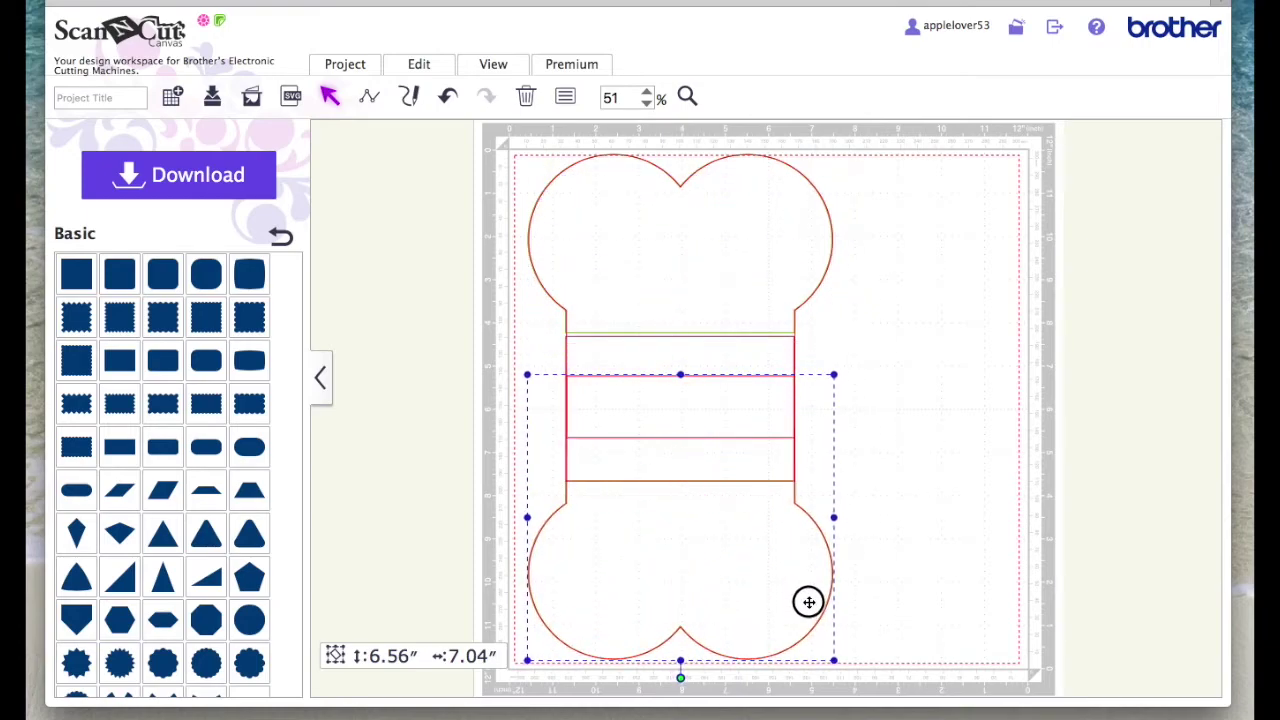
{"action": "left_click", "coordinate": [887, 430]}
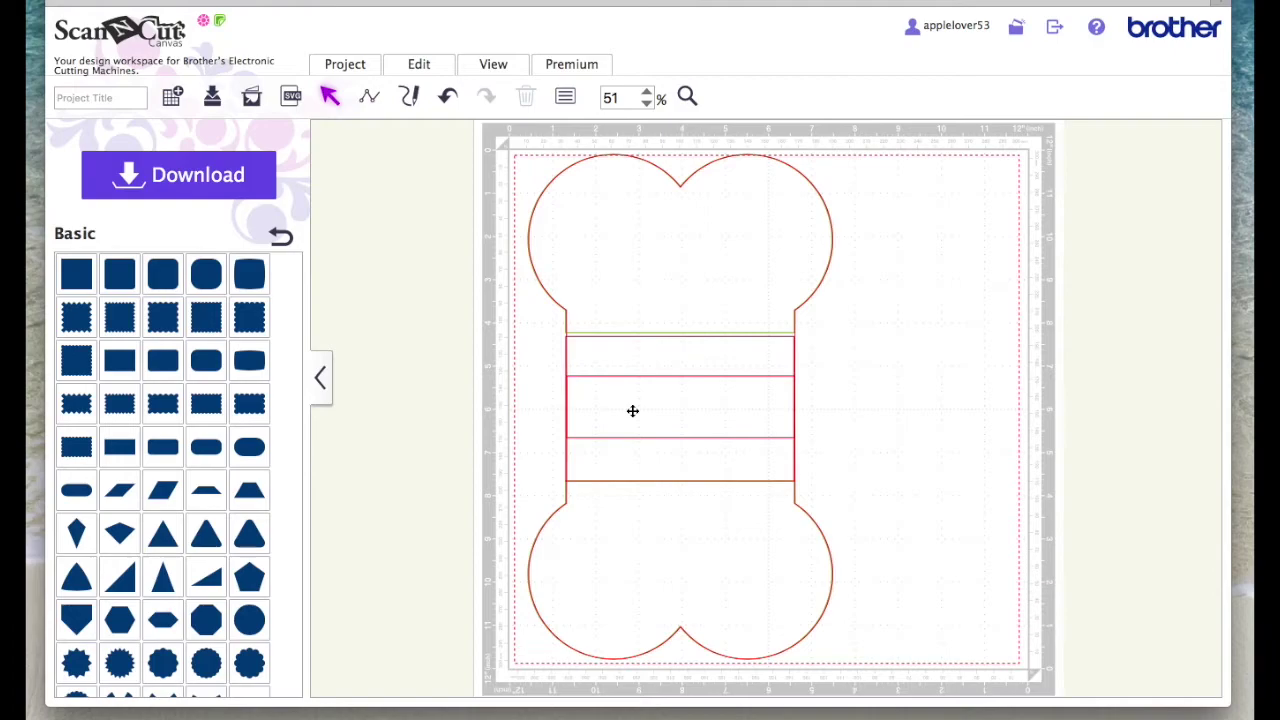
{"action": "left_click_drag", "start_coordinate": [760, 251], "coordinate": [897, 254]}
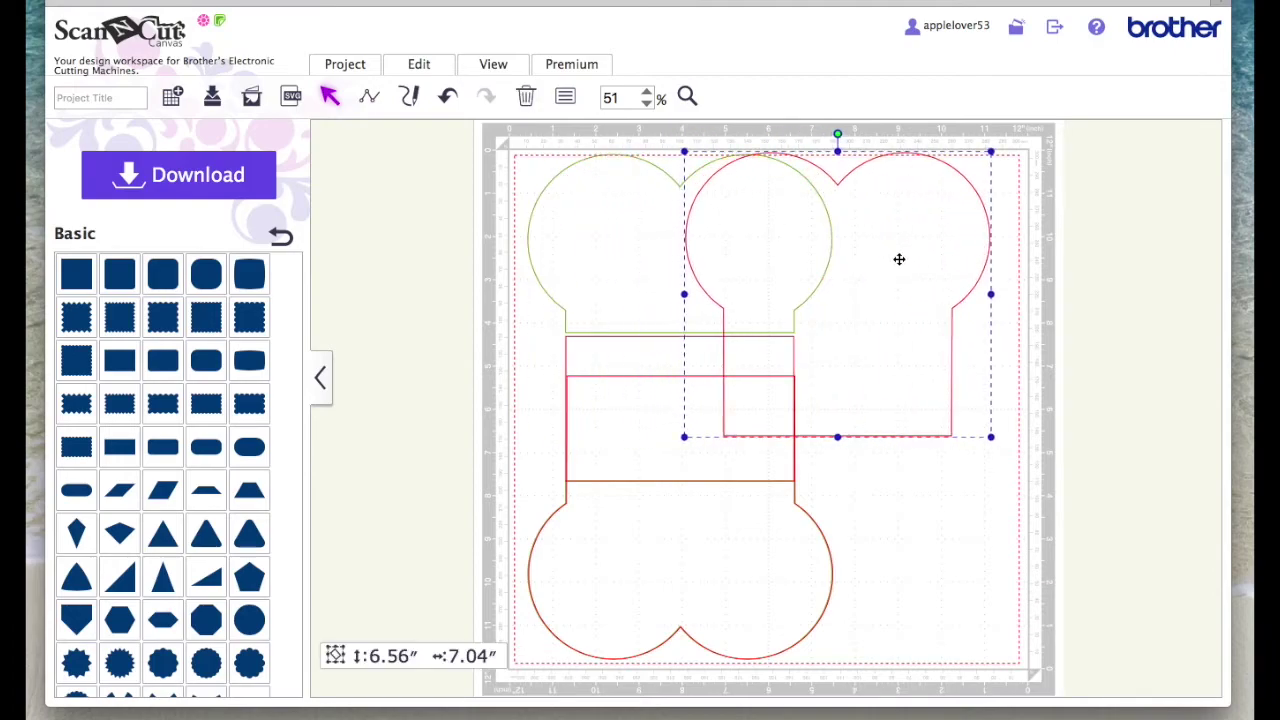
- Shift the lower and upper red back halves toward the mat's right edge, then select the top-left green end
{"action": "left_click_drag", "start_coordinate": [788, 549], "coordinate": [929, 542]}
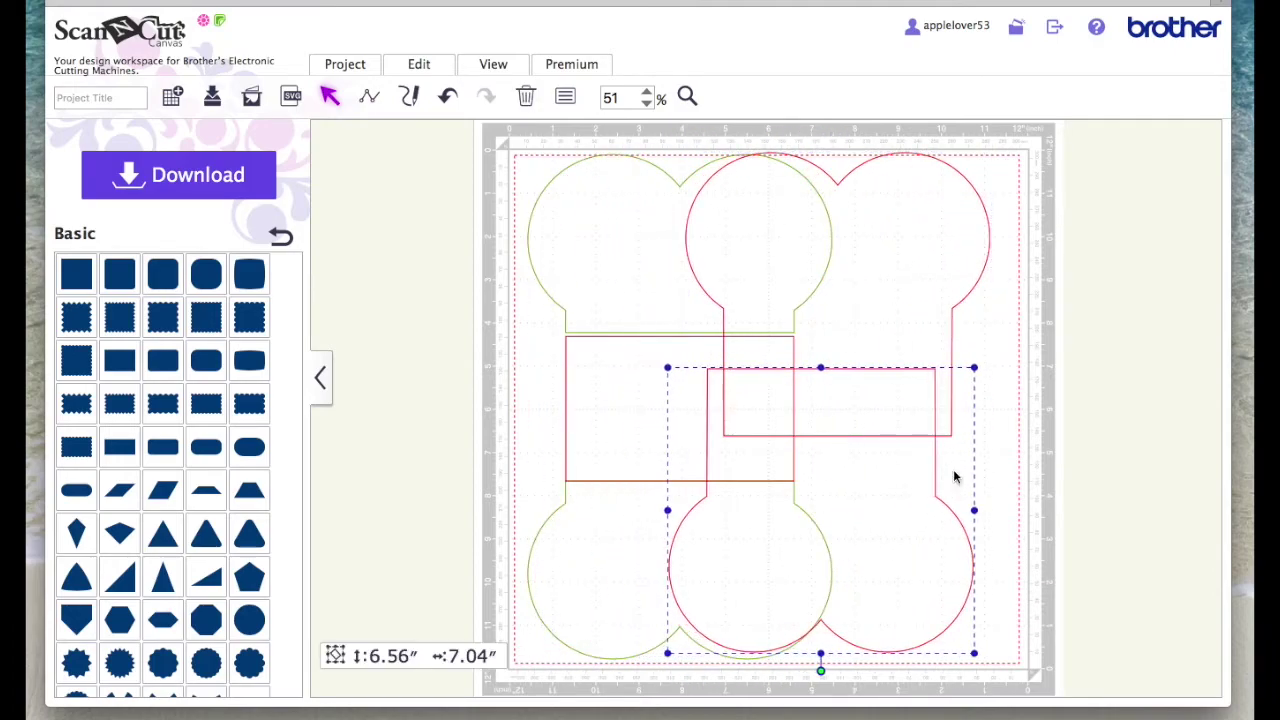
{"action": "left_click", "coordinate": [1050, 300]}
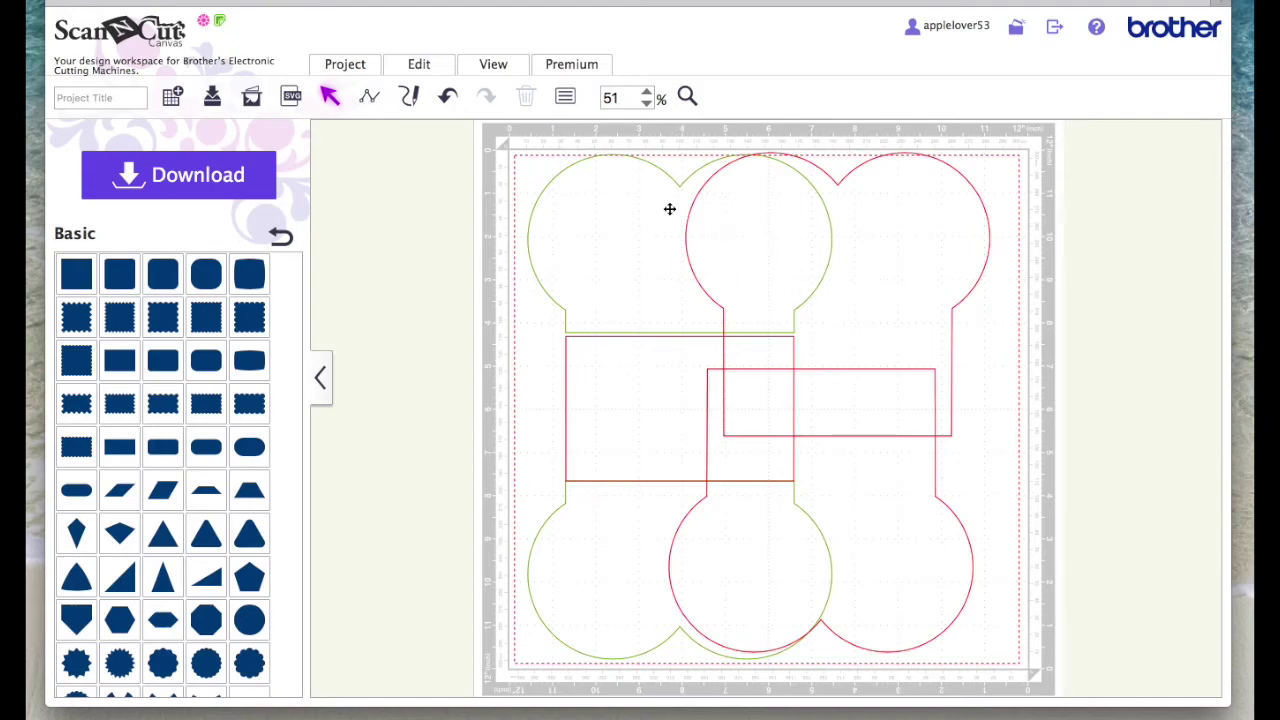
{"action": "left_click_drag", "start_coordinate": [877, 300], "coordinate": [911, 300]}
{"action": "left_click_drag", "start_coordinate": [908, 540], "coordinate": [950, 541]}
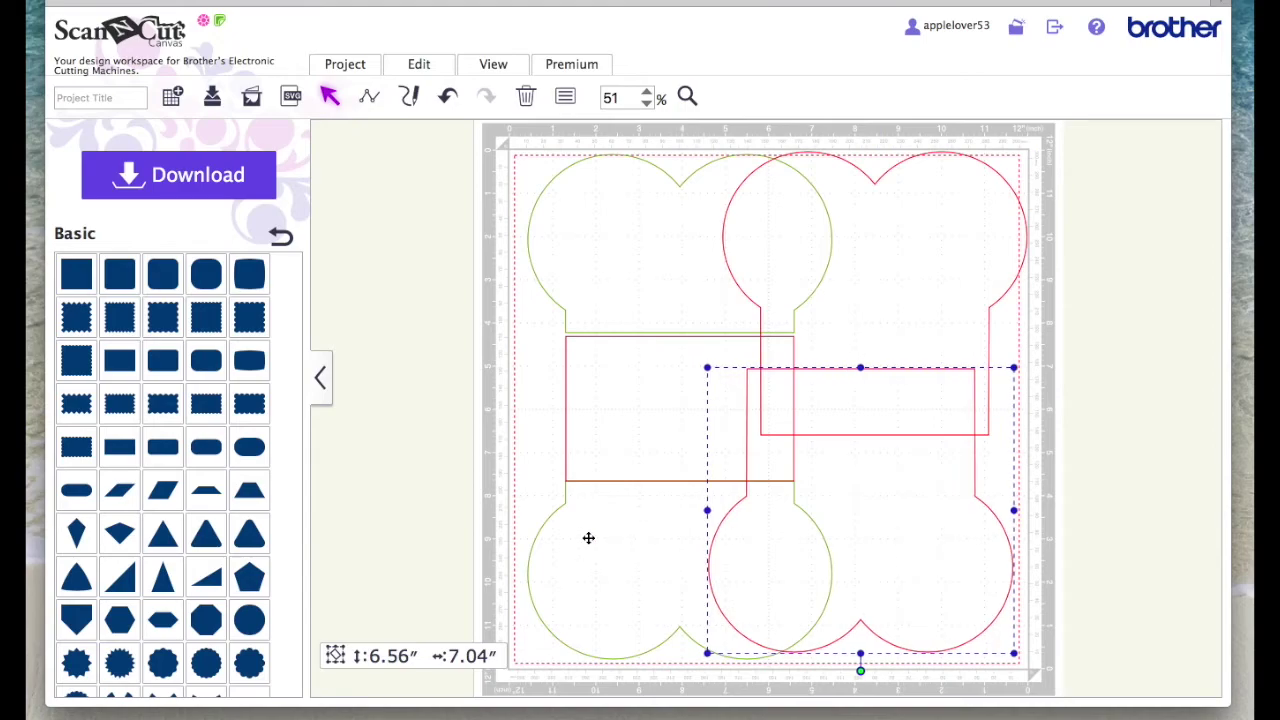
{"action": "left_click", "coordinate": [589, 537]}
{"action": "left_click", "coordinate": [557, 367]}
{"action": "left_click", "coordinate": [687, 230]}
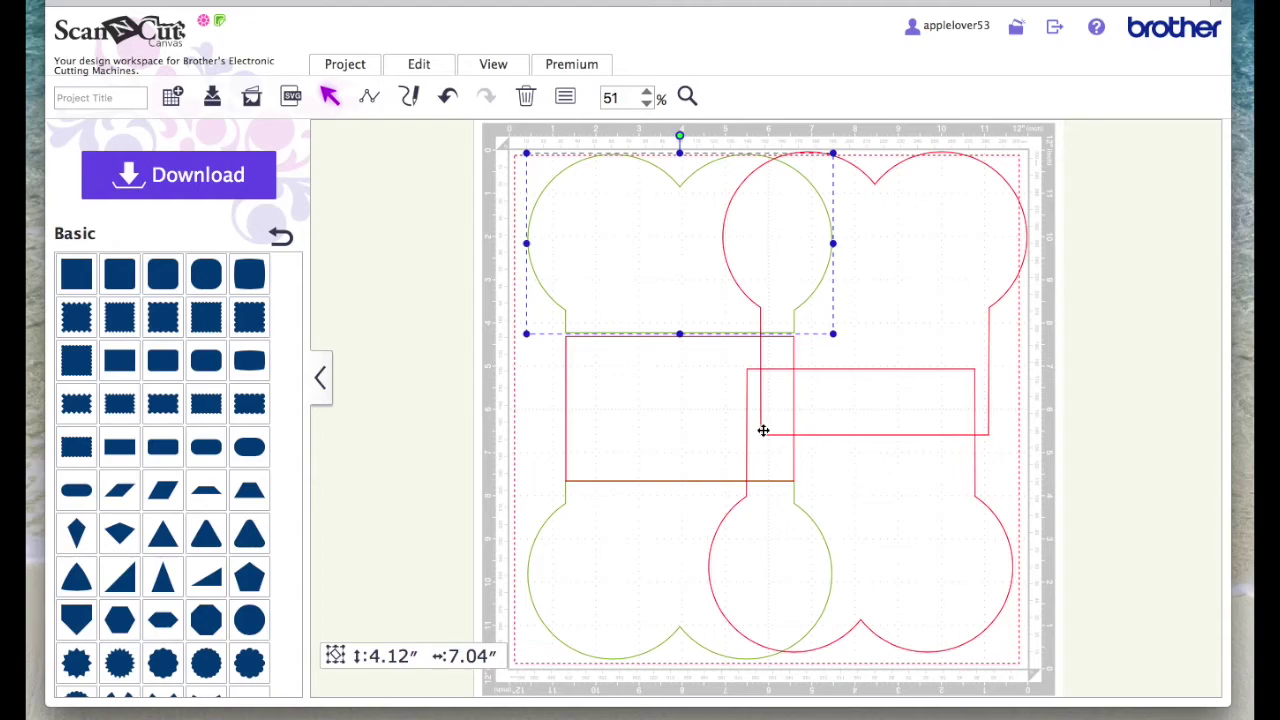
- Move the bottom green end piece up and to the right
{"action": "double_click", "coordinate": [682, 222]}
{"action": "left_click", "coordinate": [663, 560]}
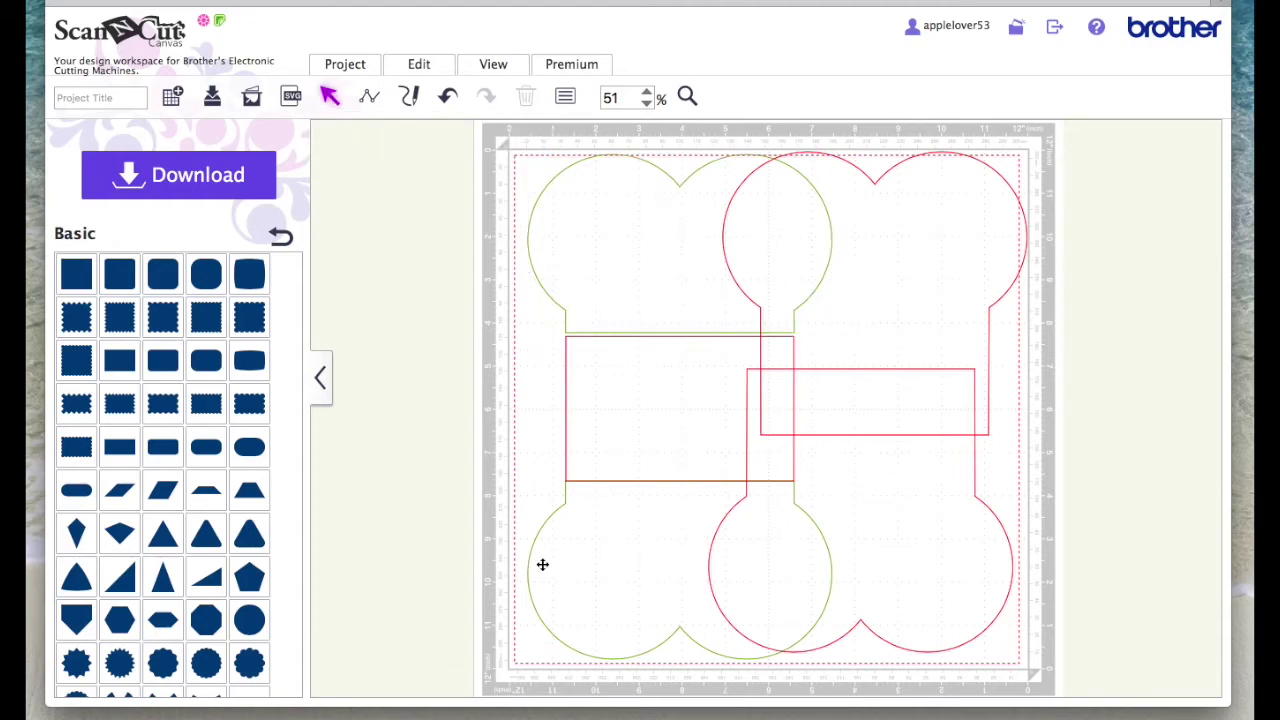
{"action": "left_click_drag", "start_coordinate": [542, 565], "coordinate": [606, 540]}
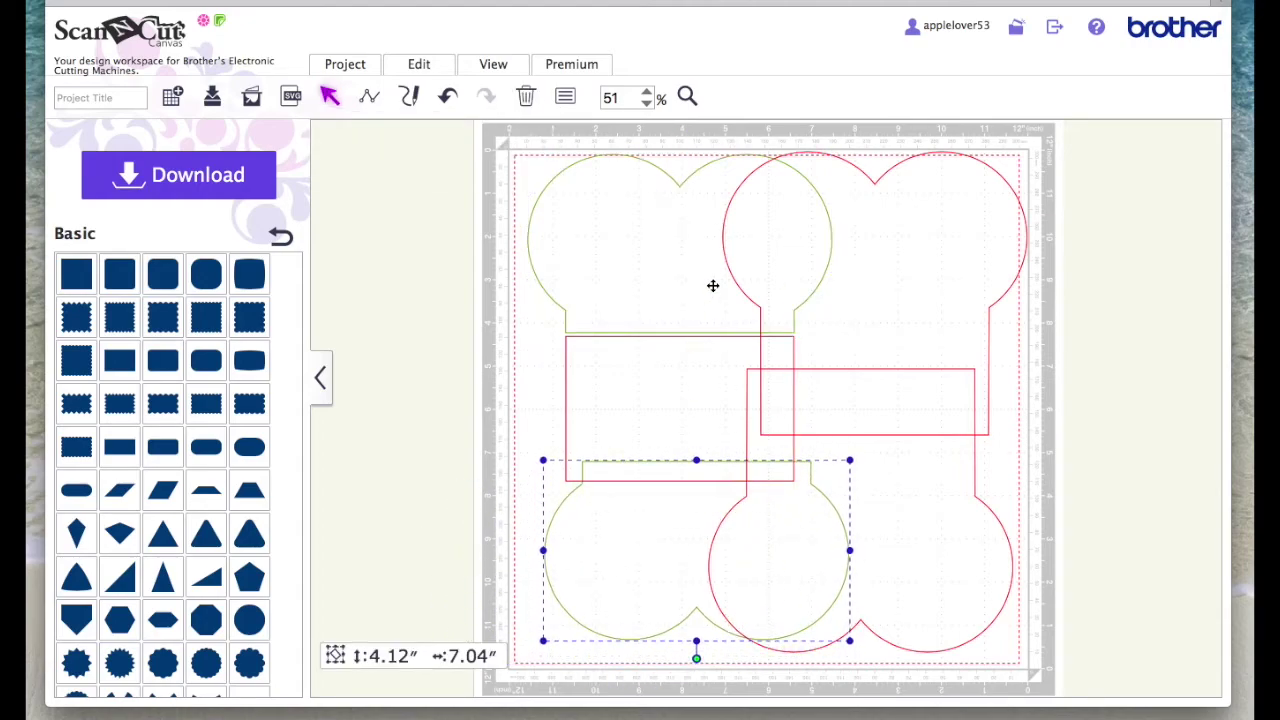
{"action": "left_click", "coordinate": [119, 100]}
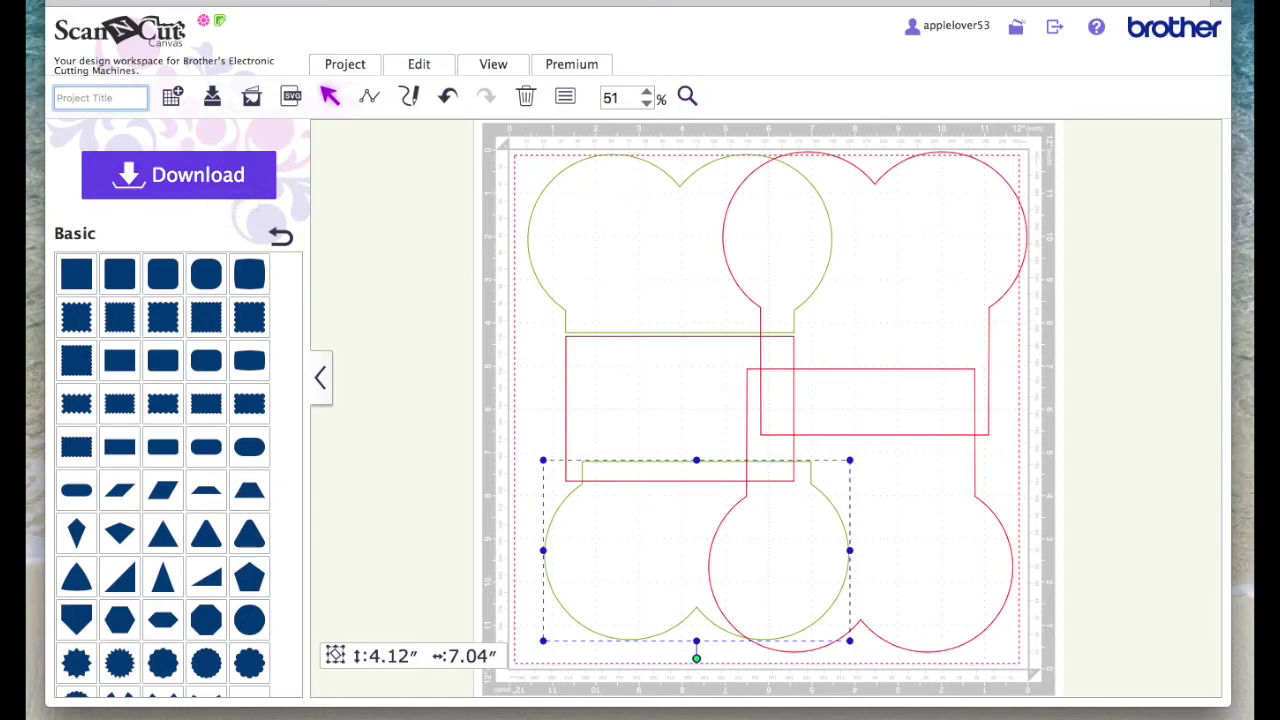
- Nudge the top red, top-left green and bottom red pieces slightly so everything fits the mat
{"action": "left_click", "coordinate": [1068, 250]}
{"action": "left_click_drag", "start_coordinate": [885, 228], "coordinate": [881, 240]}
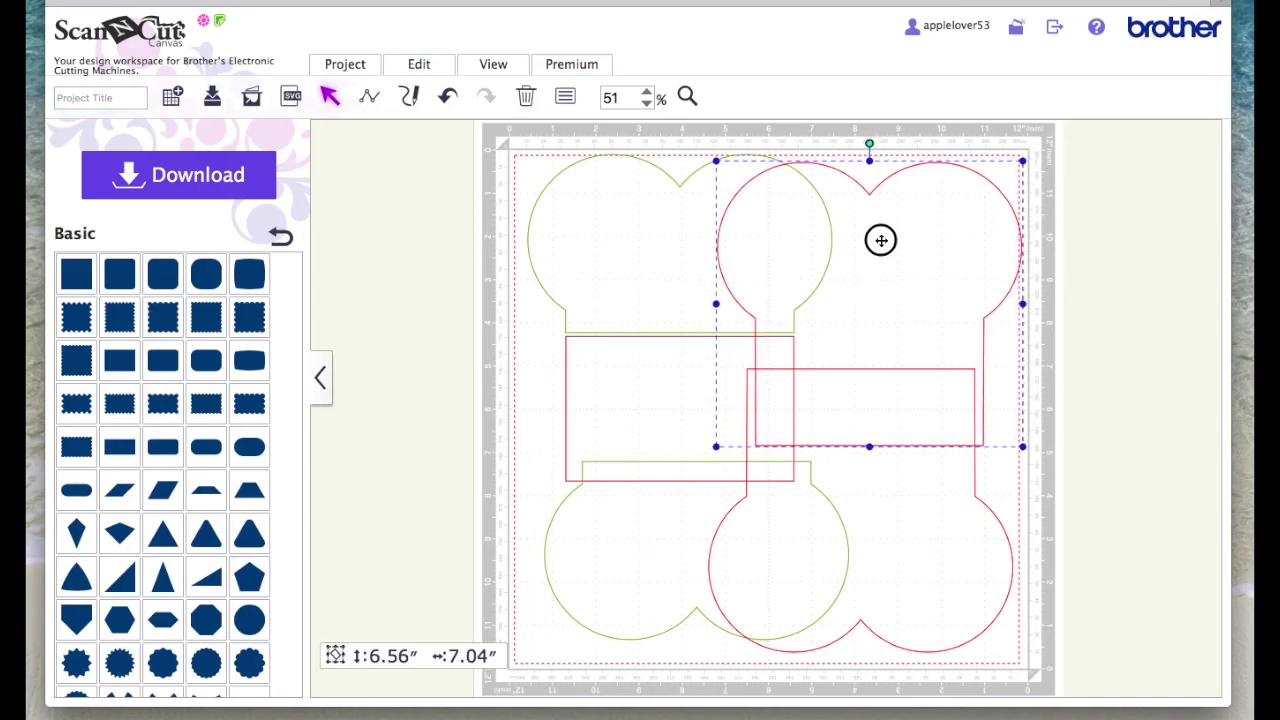
{"action": "left_click_drag", "start_coordinate": [666, 220], "coordinate": [659, 229]}
{"action": "left_click_drag", "start_coordinate": [889, 534], "coordinate": [886, 532]}
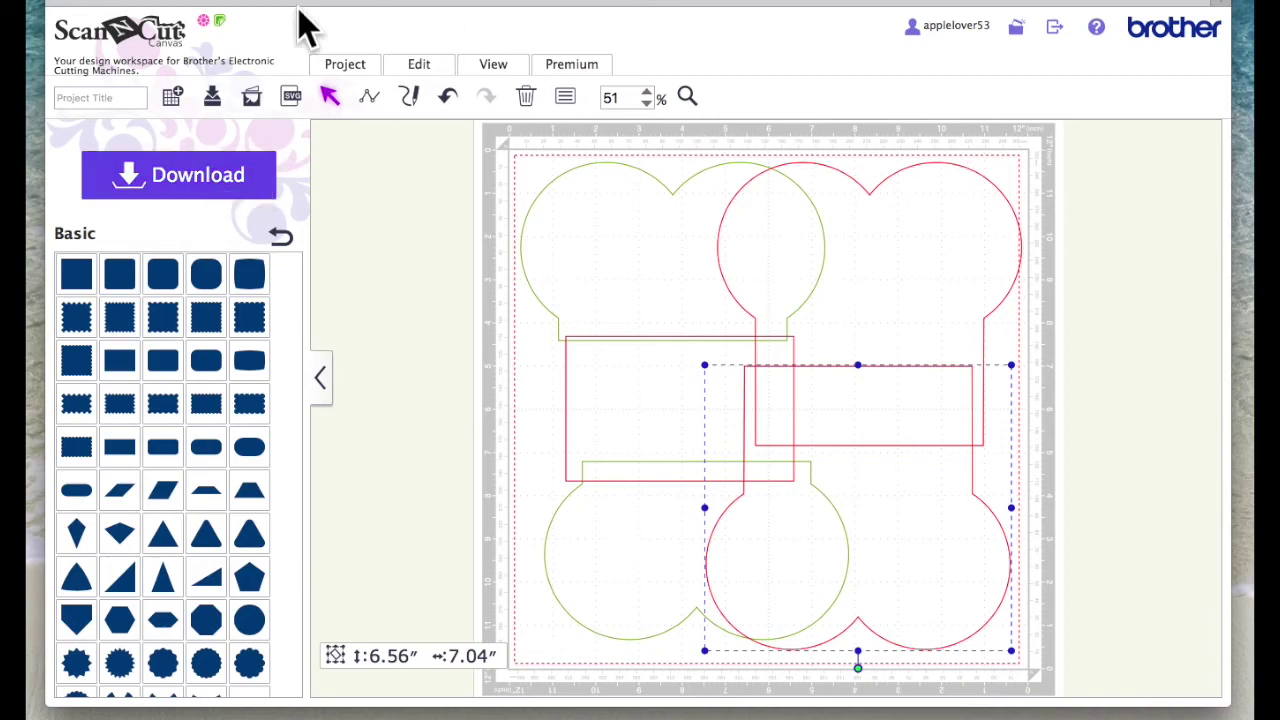
{"action": "left_click", "coordinate": [1097, 304]}
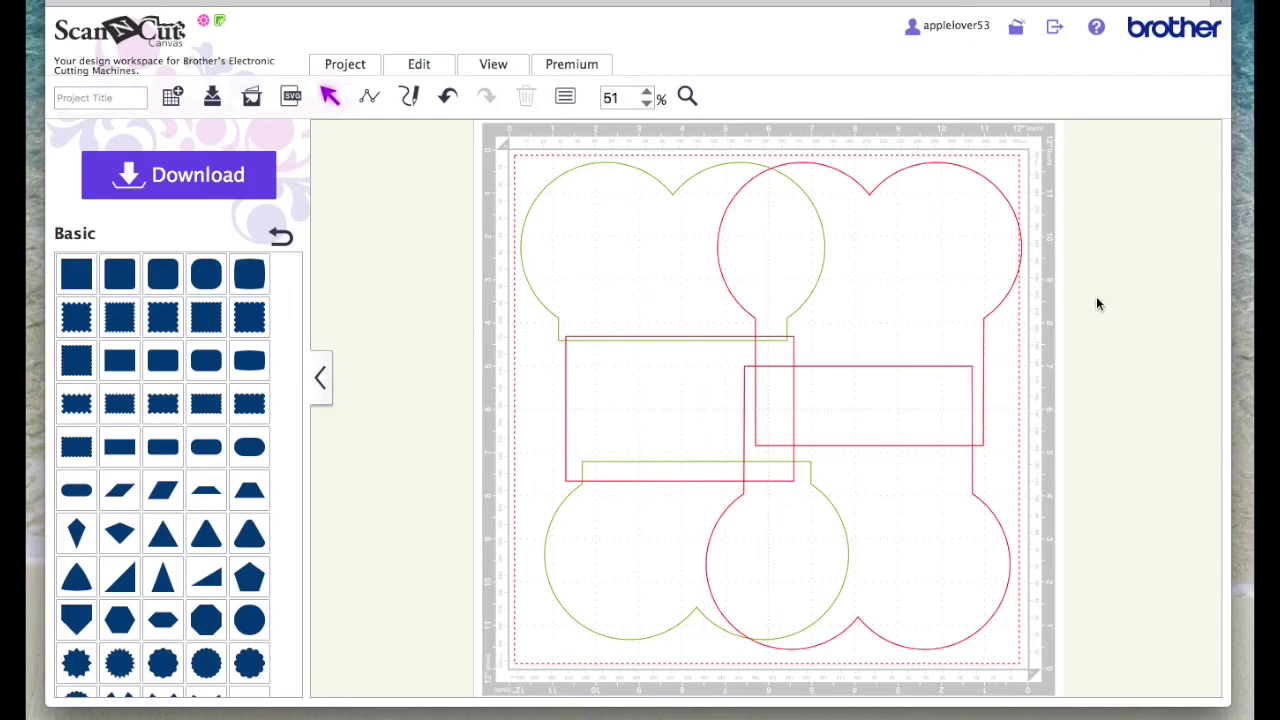